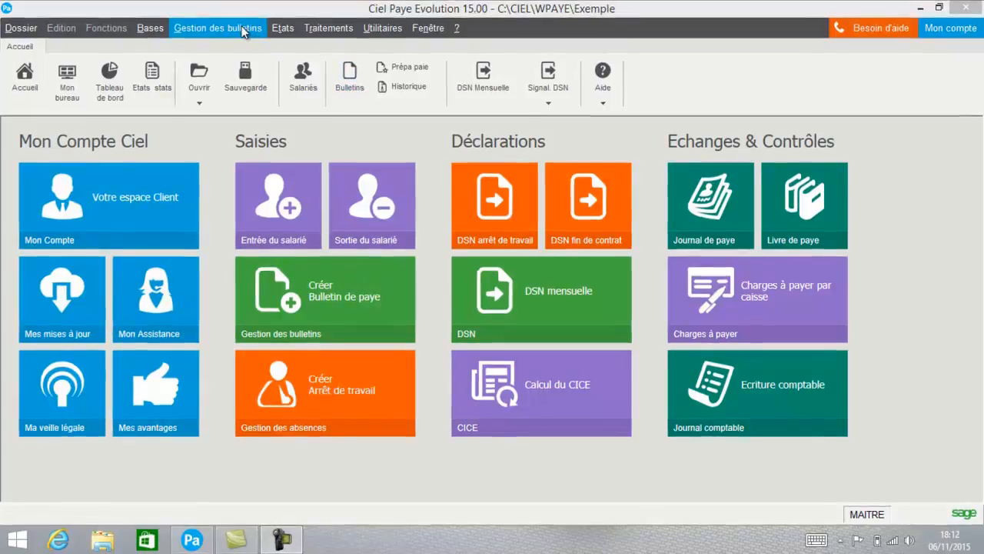
Step: Create a November payslip from the employee profile (Profil salarié) for the first employee in the list
left_click(242, 29)
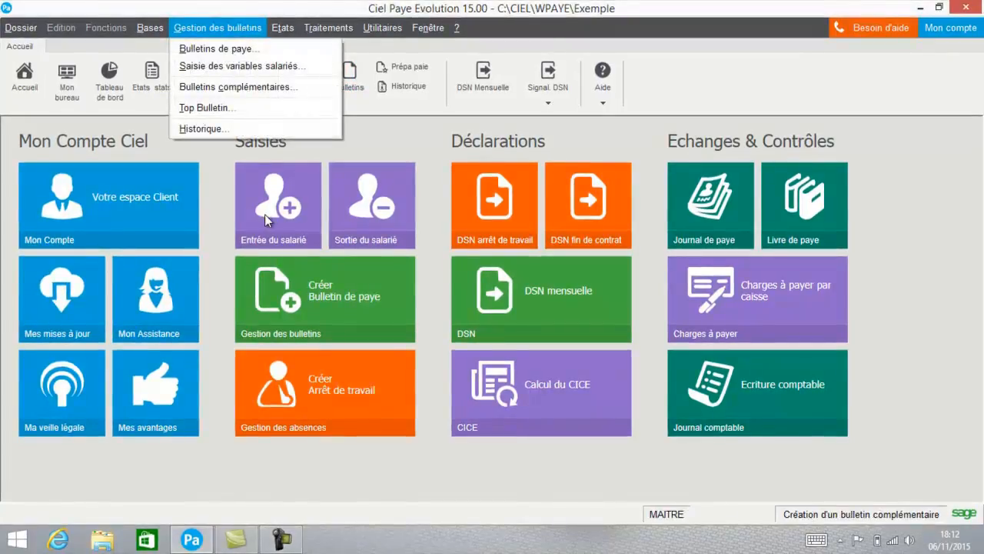
left_click(333, 295)
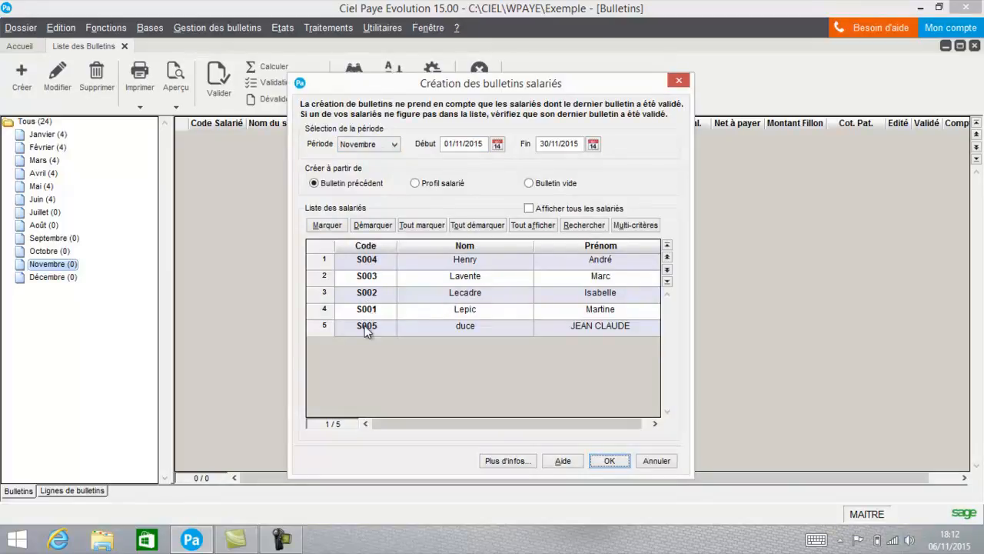
left_click(353, 265)
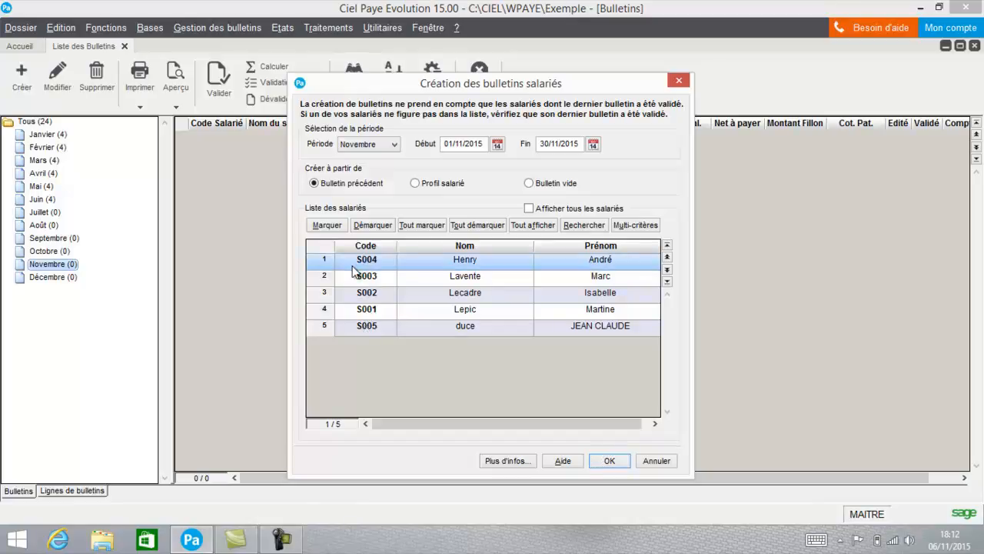
left_click(433, 185)
left_click(323, 229)
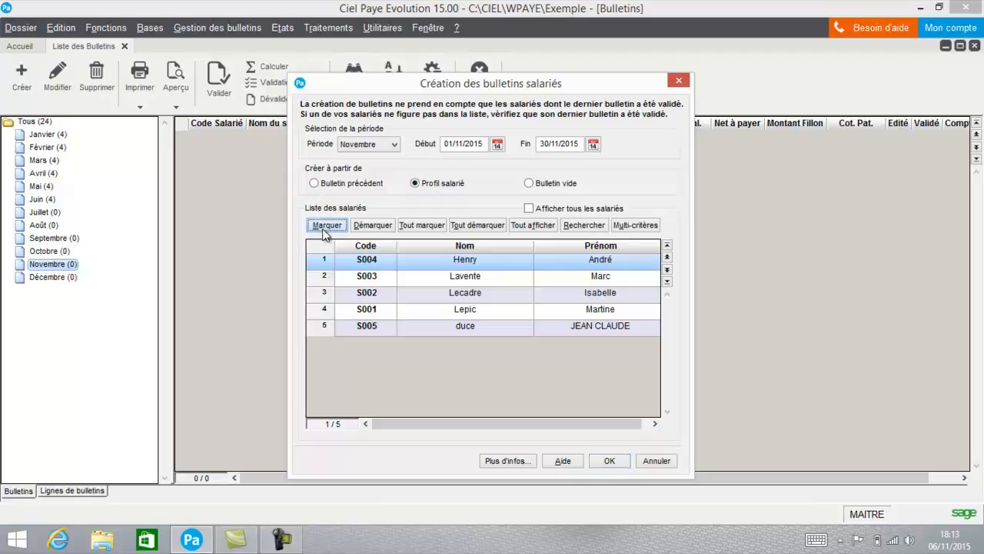
left_click(605, 464)
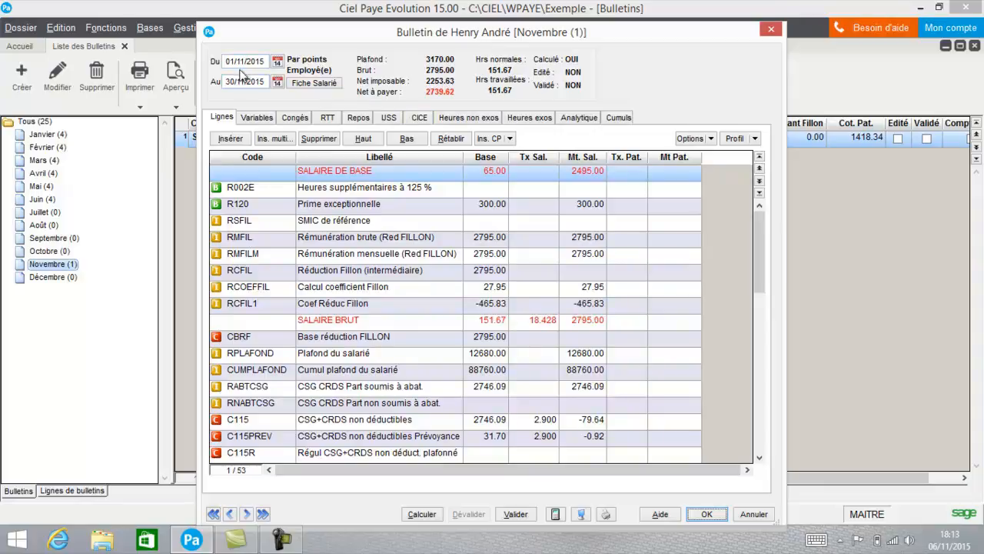
Step: Review the employee record (Fiche Salarié) from the payslip and close it
left_click(326, 88)
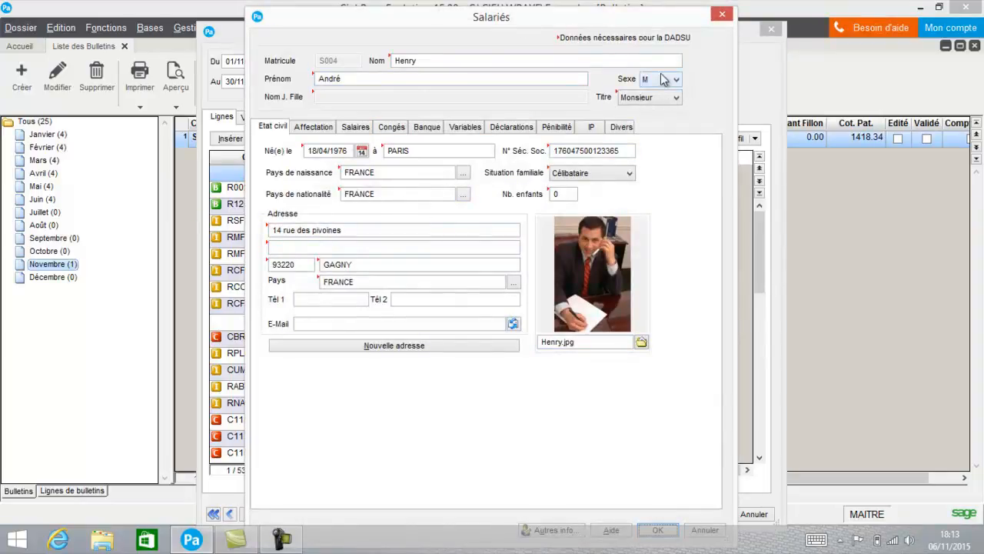
left_click_drag(649, 26, 650, 16)
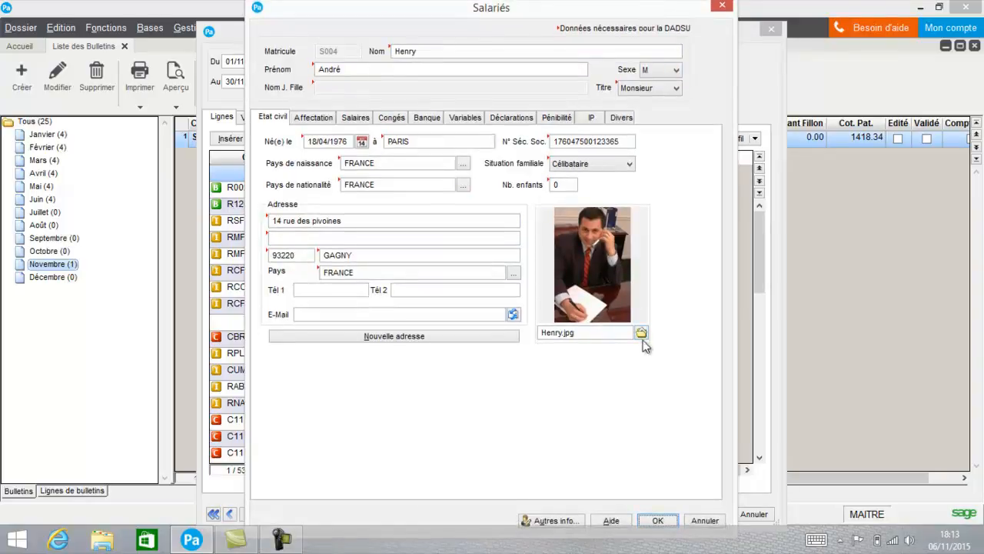
left_click(657, 520)
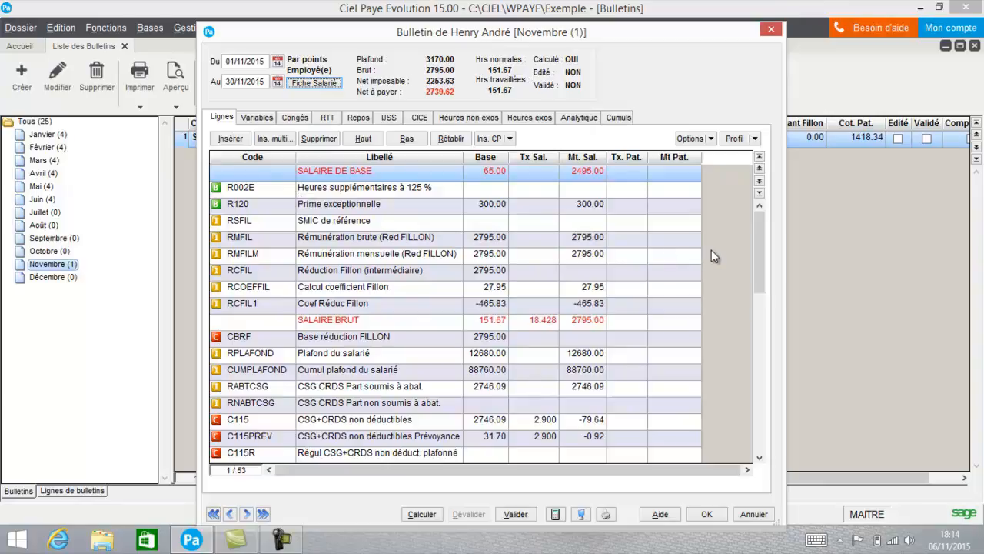
Step: Examine the payslip lines from the base salary down to the net pay and back
left_click_drag(763, 247, 763, 404)
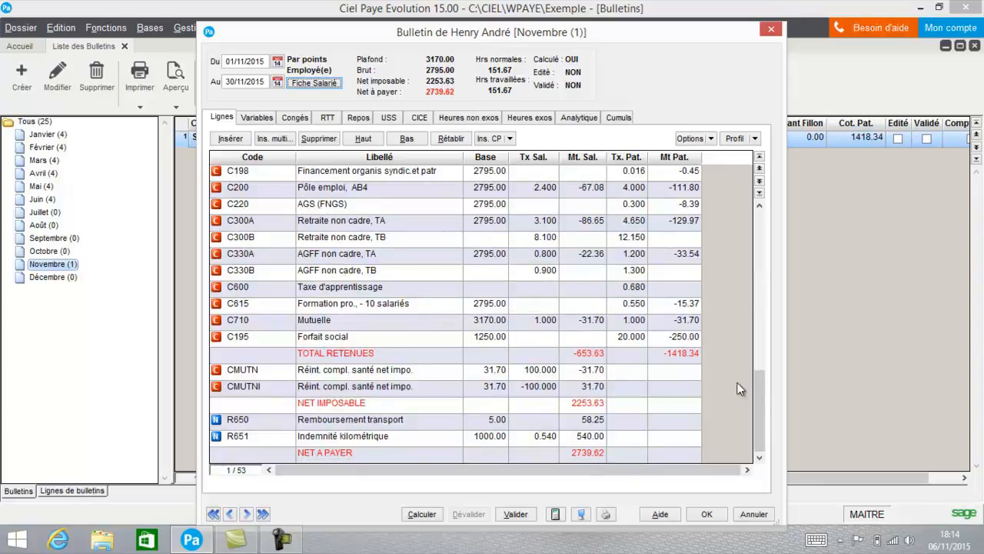
left_click_drag(760, 406, 761, 246)
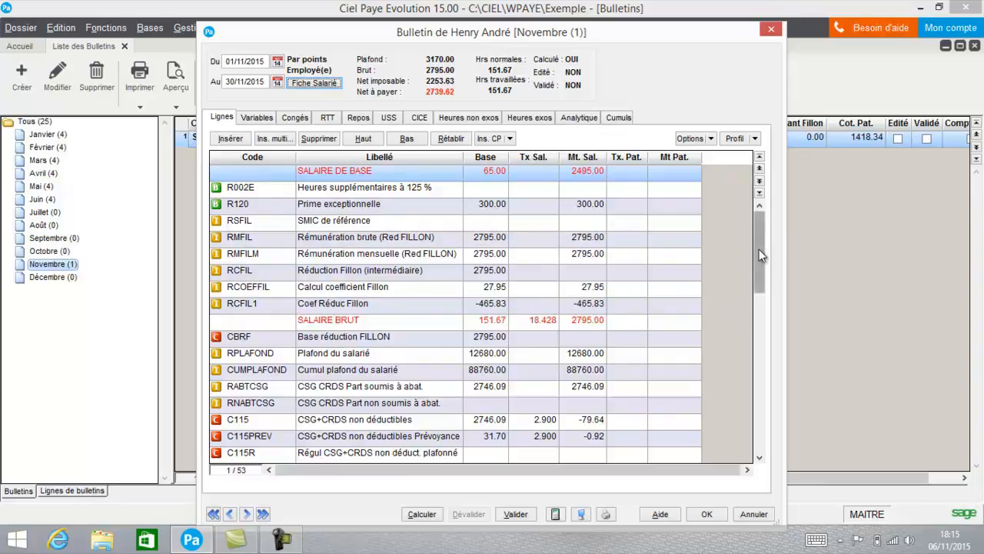
left_click_drag(759, 249, 762, 330)
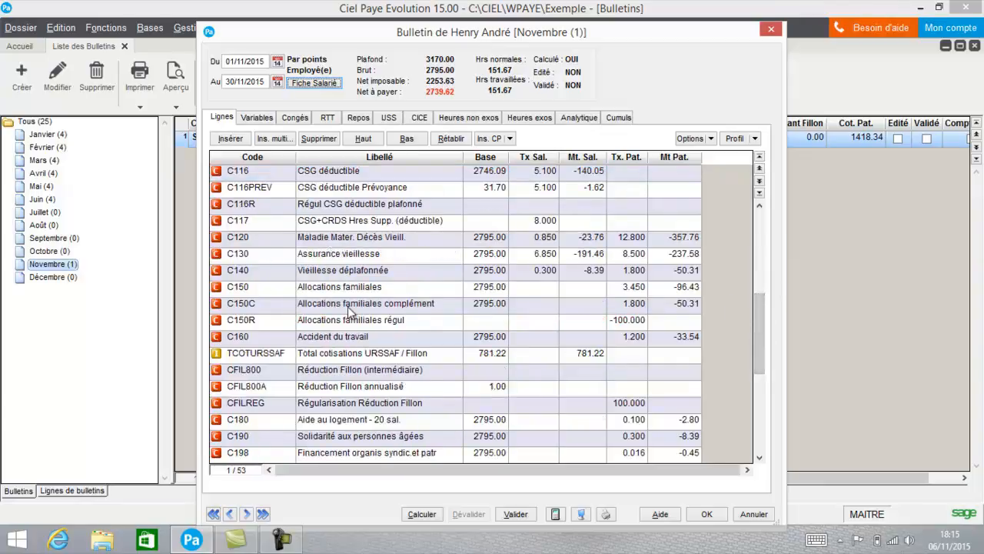
left_click(763, 451)
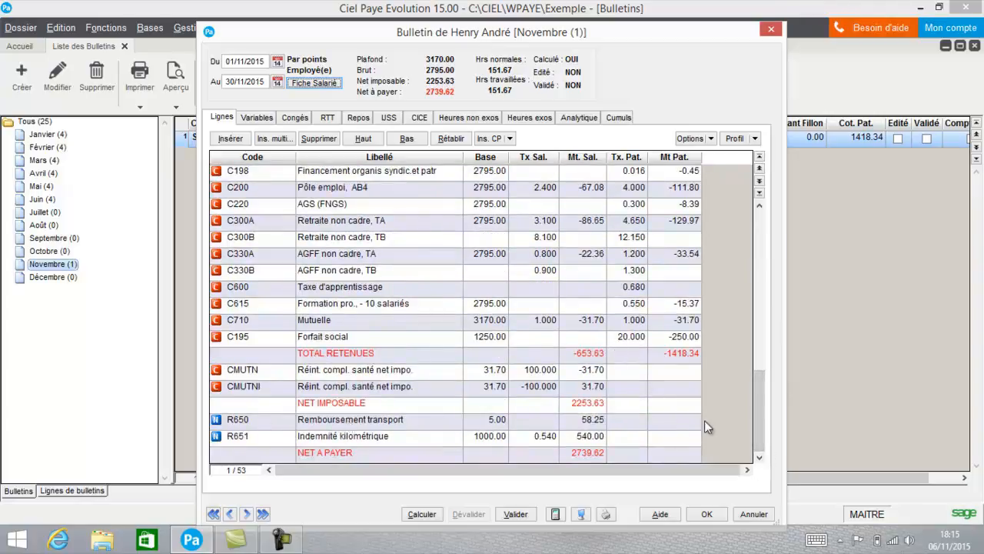
left_click_drag(762, 406, 761, 253)
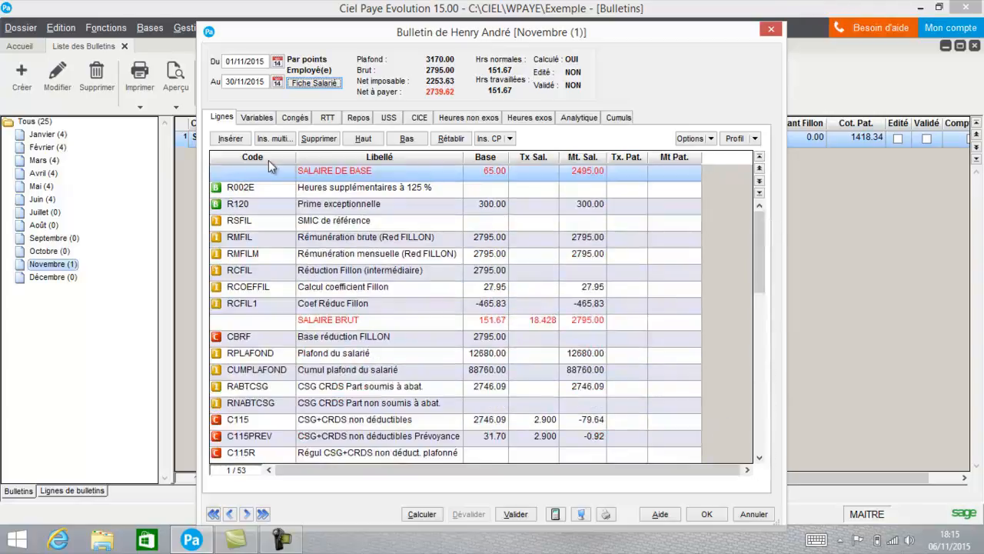
Step: Set the payslip's MTACOMPT (Acompte) variable to 100
left_click(257, 118)
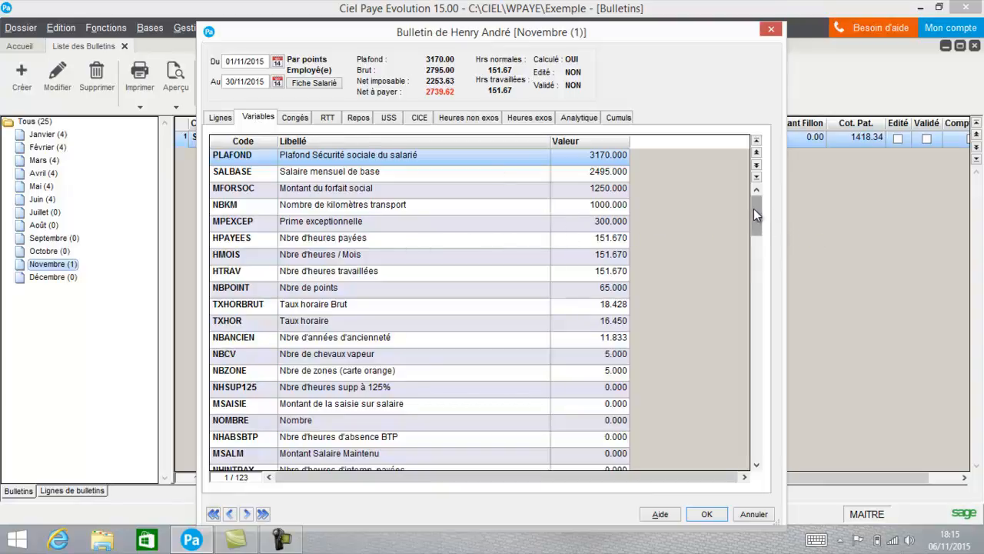
left_click_drag(753, 208, 742, 449)
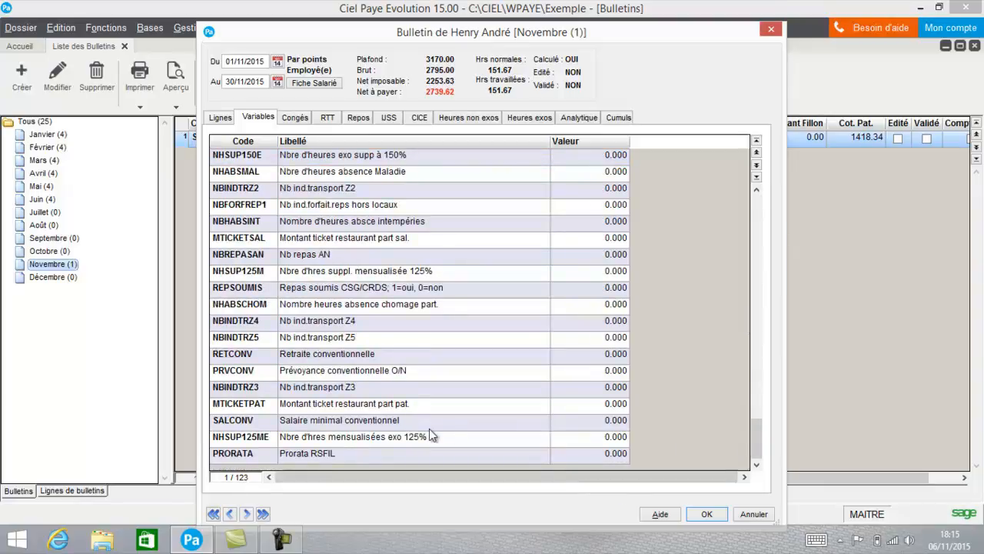
left_click_drag(757, 434, 826, 229)
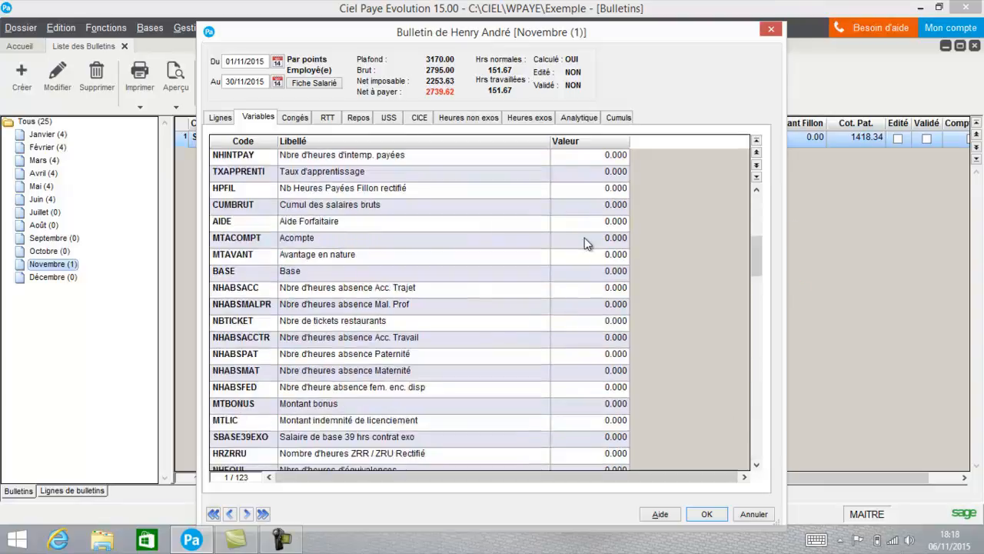
left_click(586, 239)
left_click(585, 241)
left_click_drag(586, 238, 493, 243)
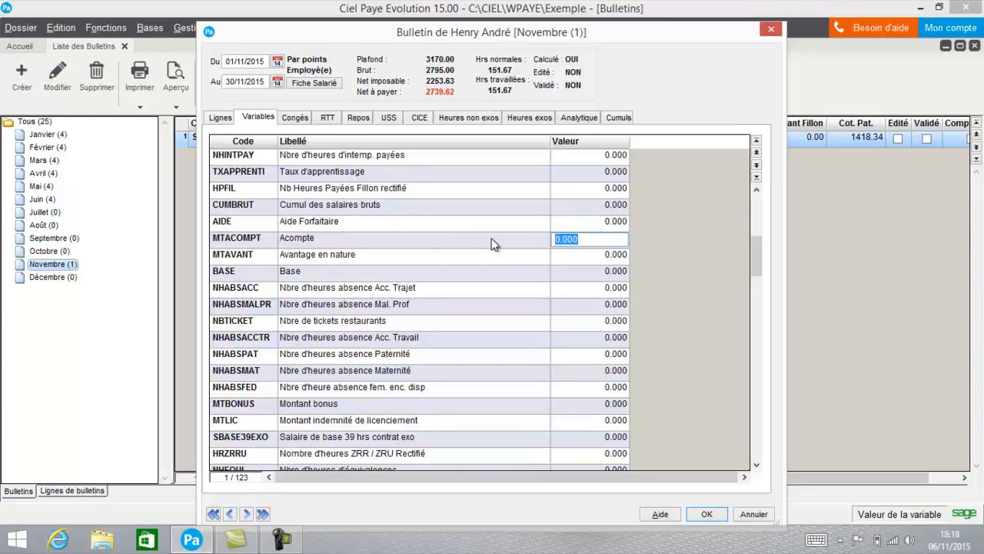
type("100")
left_click(501, 300)
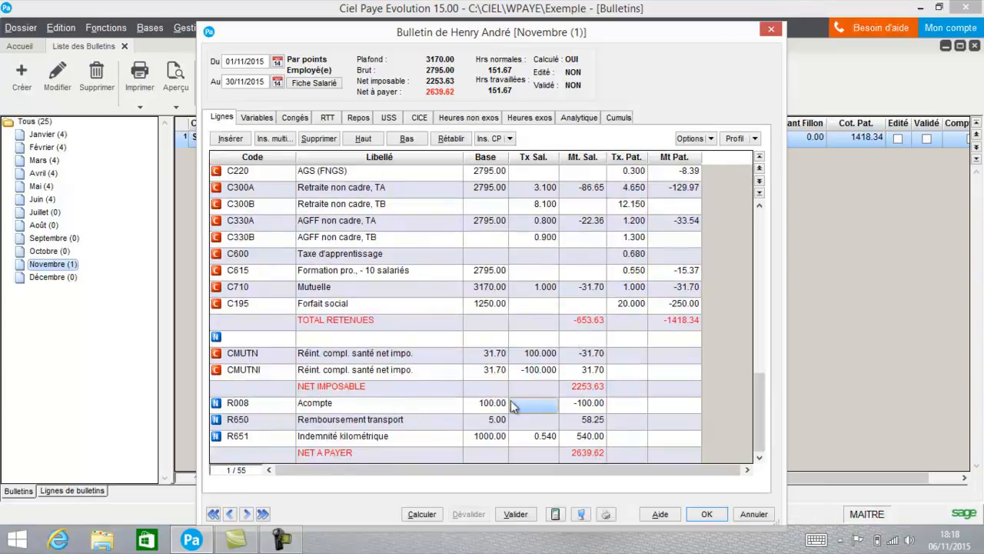
Step: Review the payslip's variables, paid leave, RTT, compensatory rest, IJSS, CICE, and non-exempt and exempt hours
left_click(259, 117)
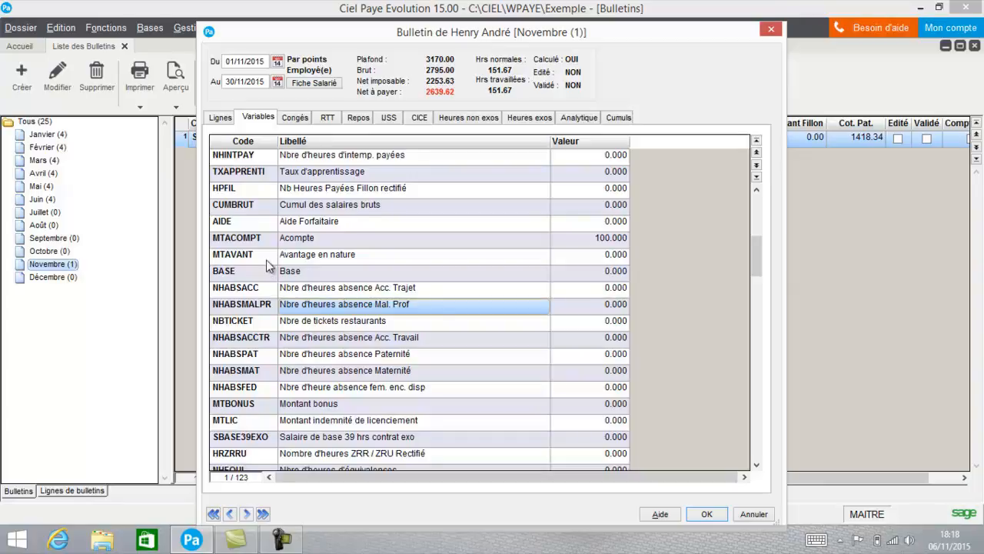
left_click(297, 121)
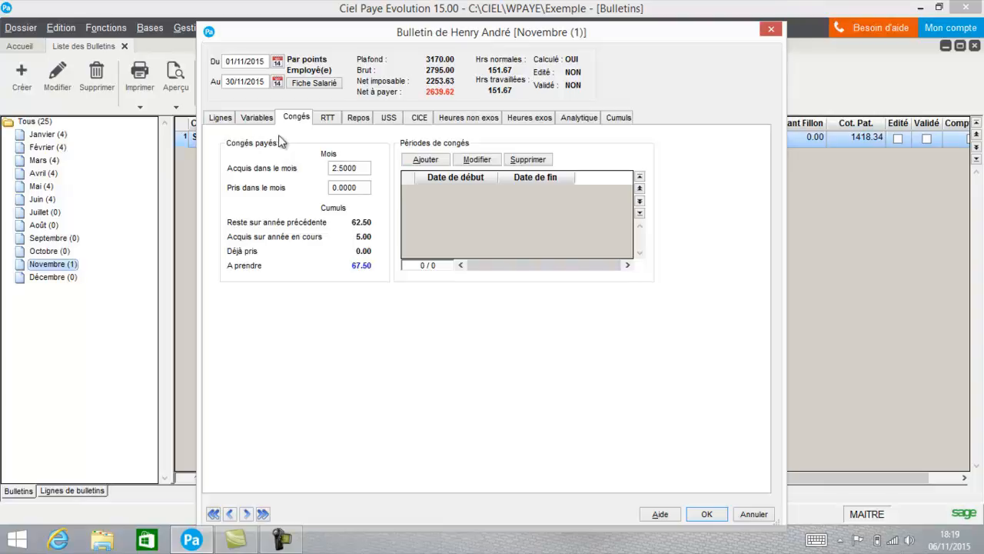
left_click(326, 121)
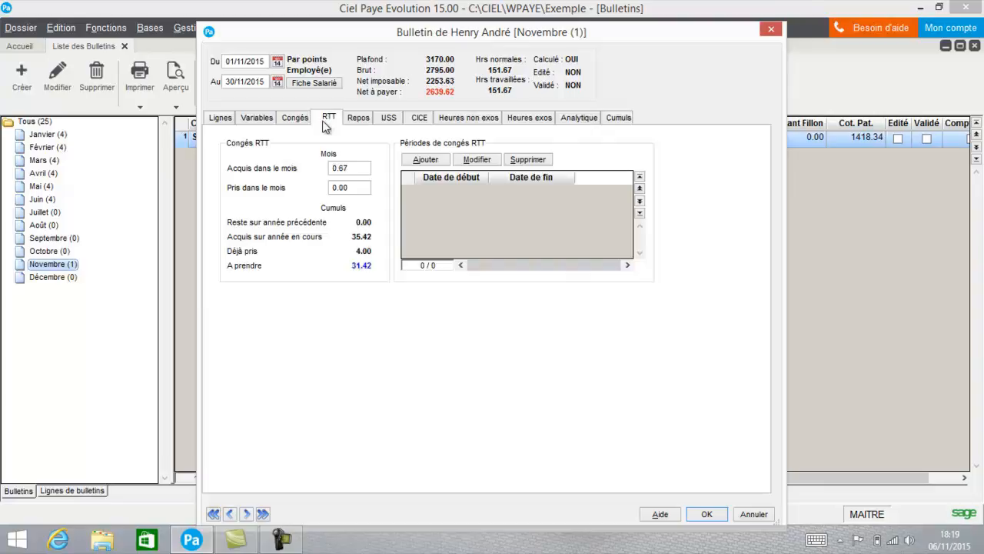
left_click(361, 120)
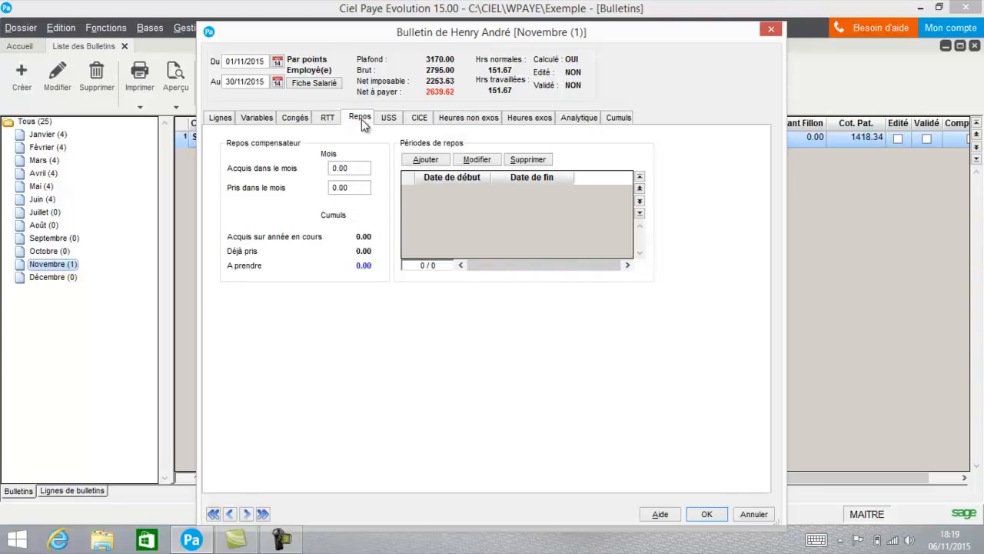
left_click(387, 121)
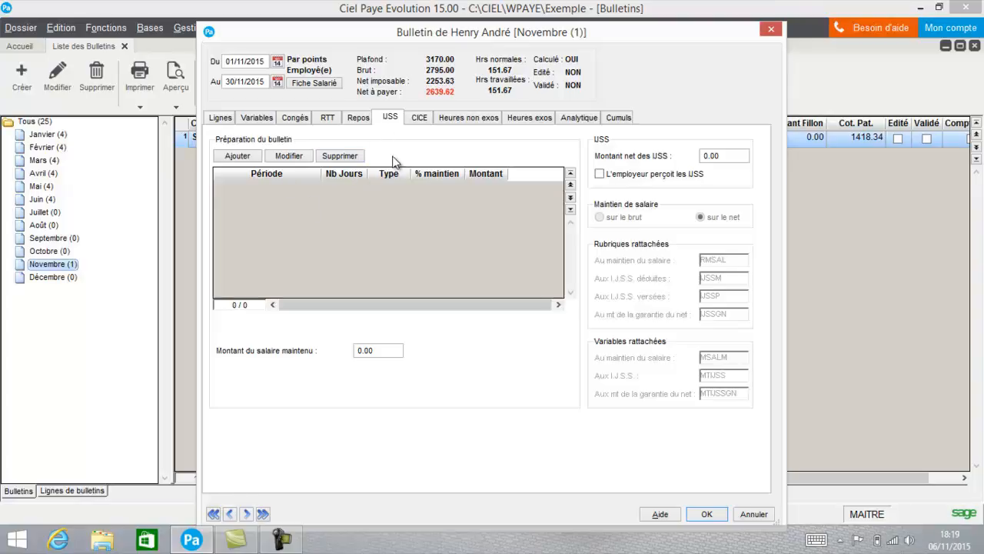
left_click(419, 119)
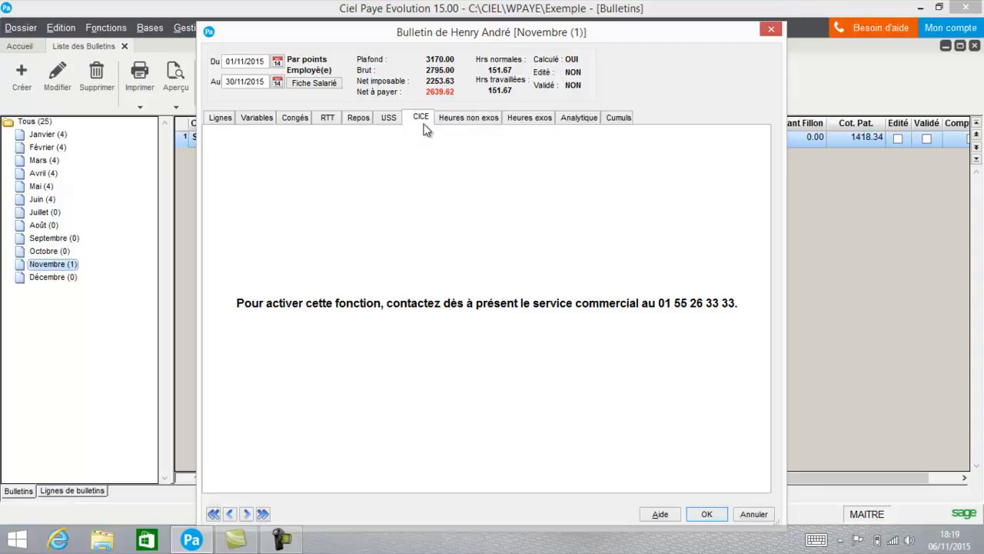
left_click(474, 121)
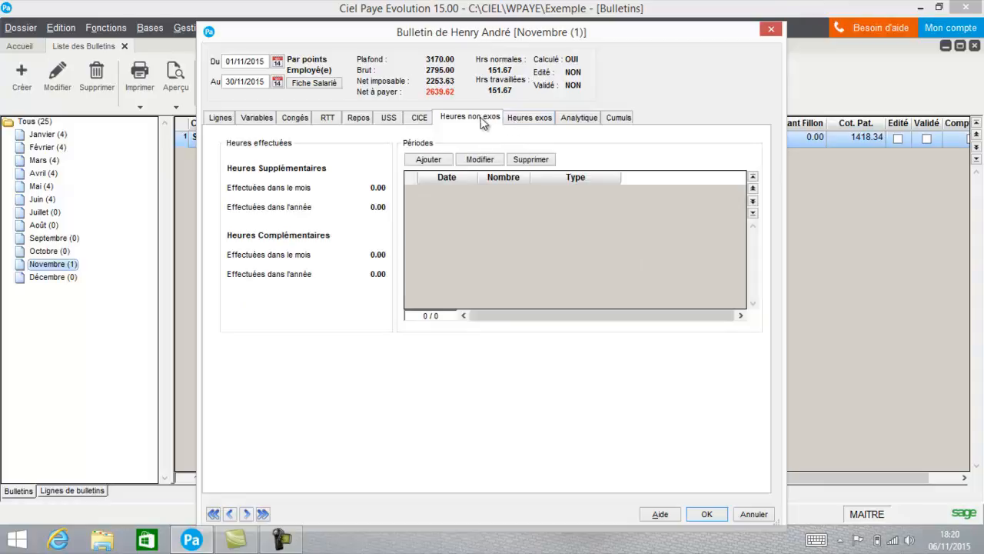
left_click(525, 119)
Step: Start a new overtime entry under the payslip's non-exempt hours (Heures non exos), dated 06/11/2015
left_click(473, 117)
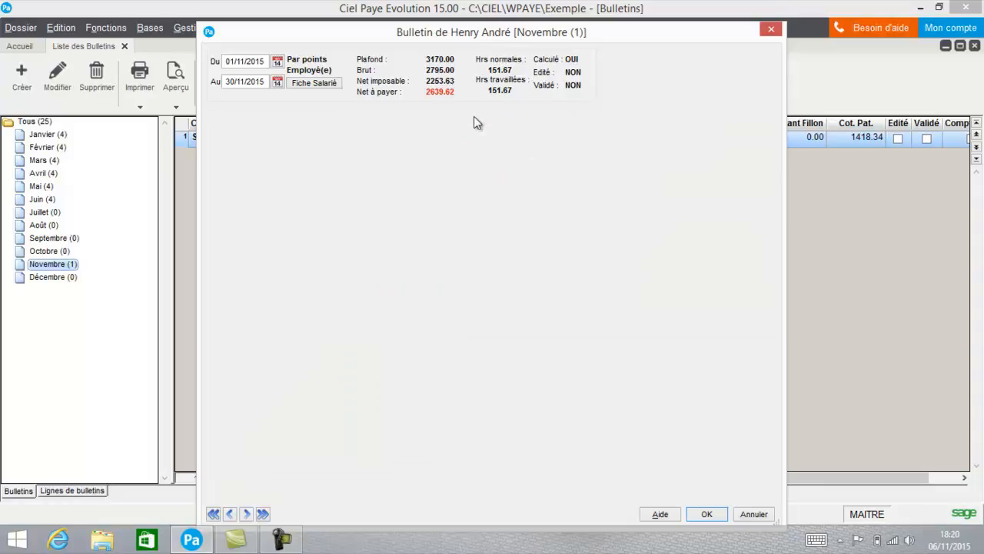
left_click(428, 159)
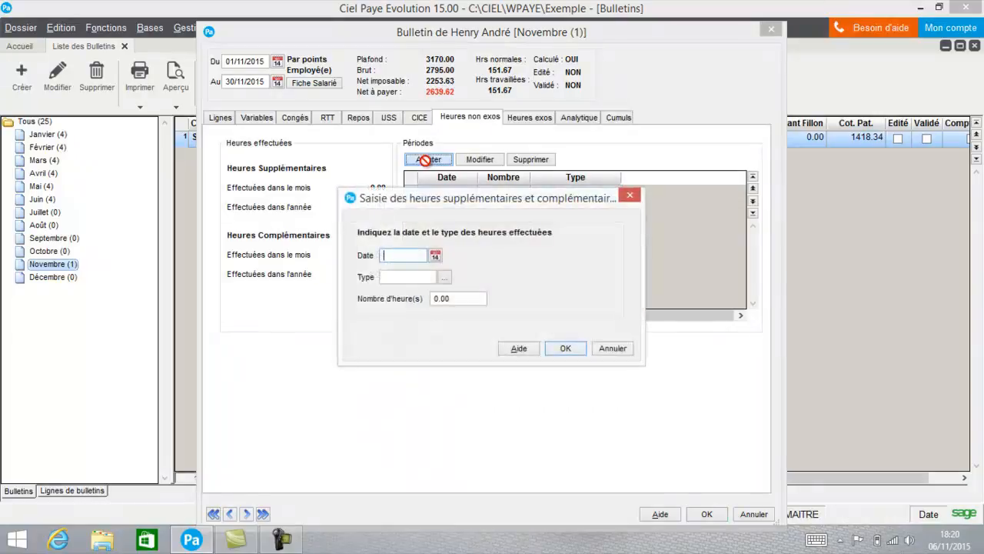
left_click(435, 256)
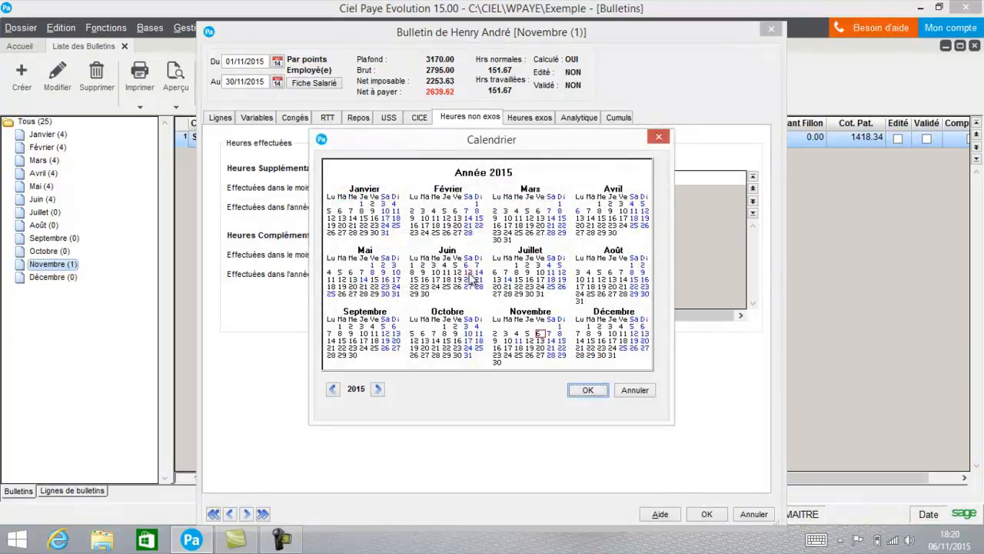
left_click(597, 399)
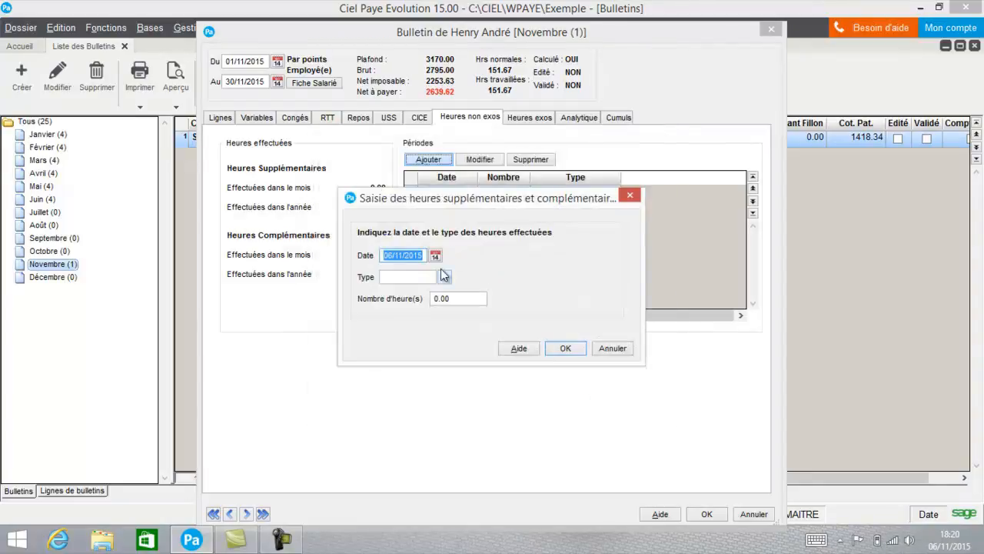
Step: Record 2 overtime hours of type R002 (Heures supplémentaires à 125 %) in the 06/11/2015 entry
left_click(445, 282)
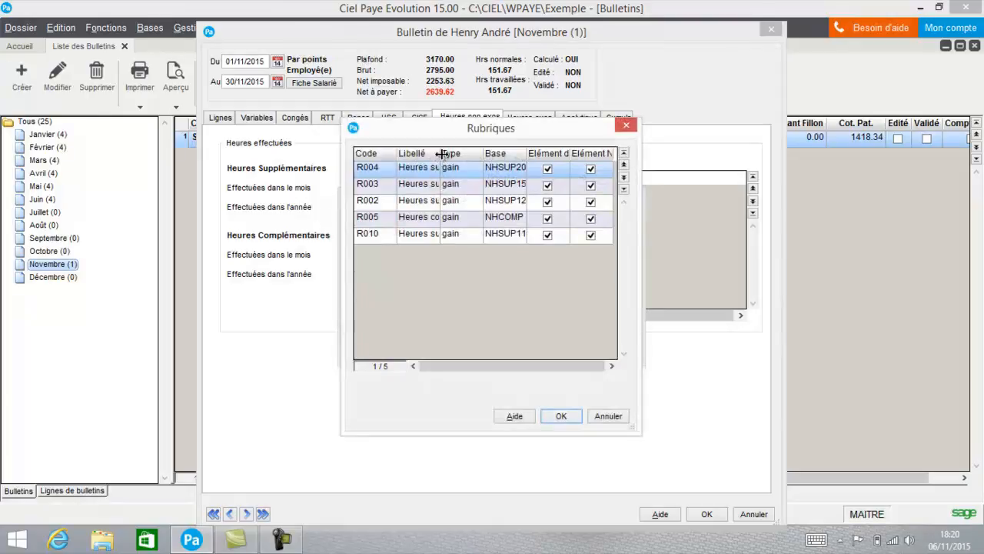
left_click_drag(440, 154, 578, 184)
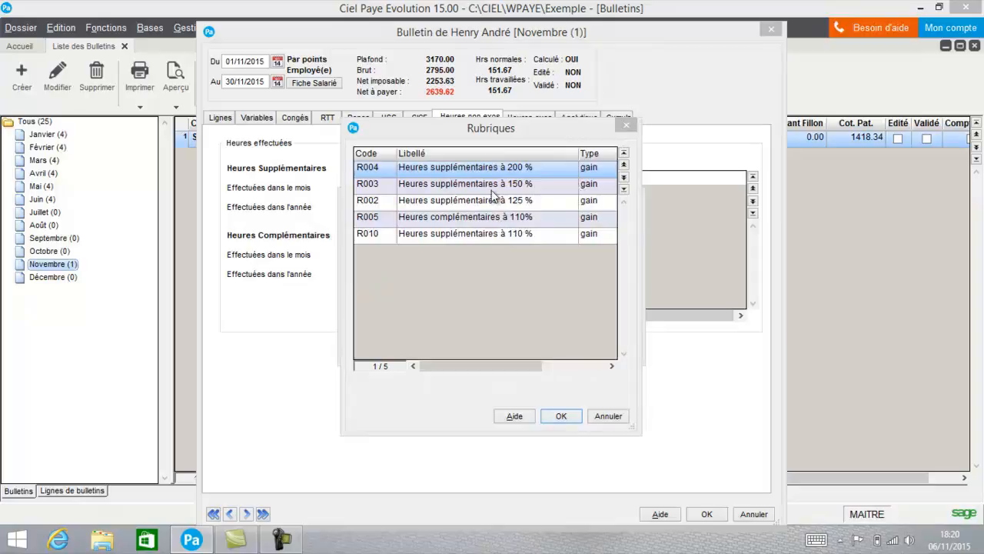
left_click(486, 203)
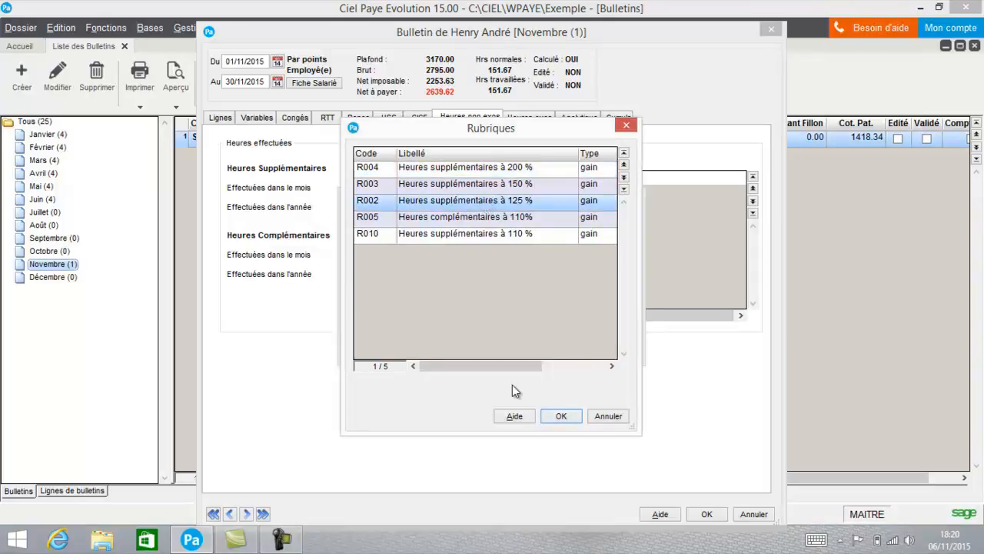
left_click(561, 415)
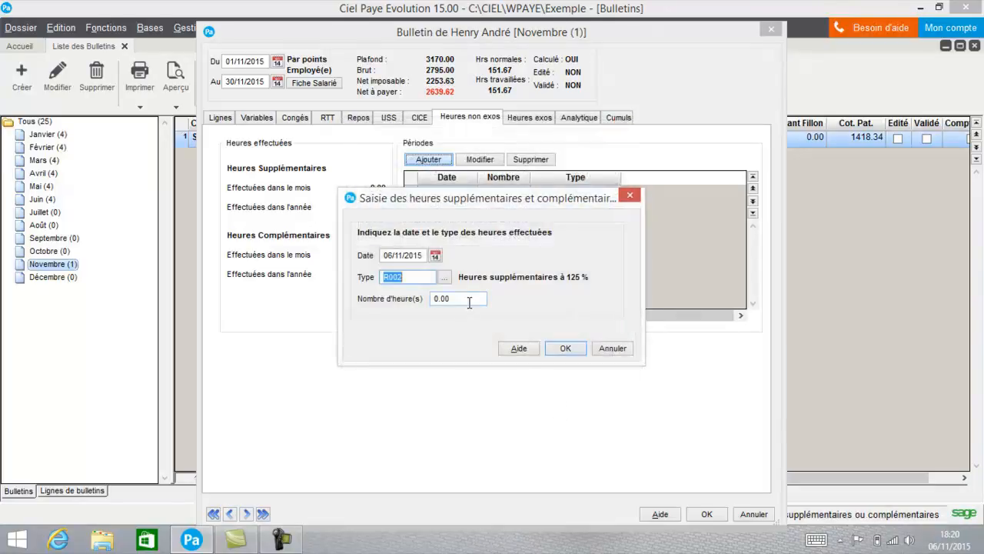
left_click_drag(470, 302, 346, 302)
type("2")
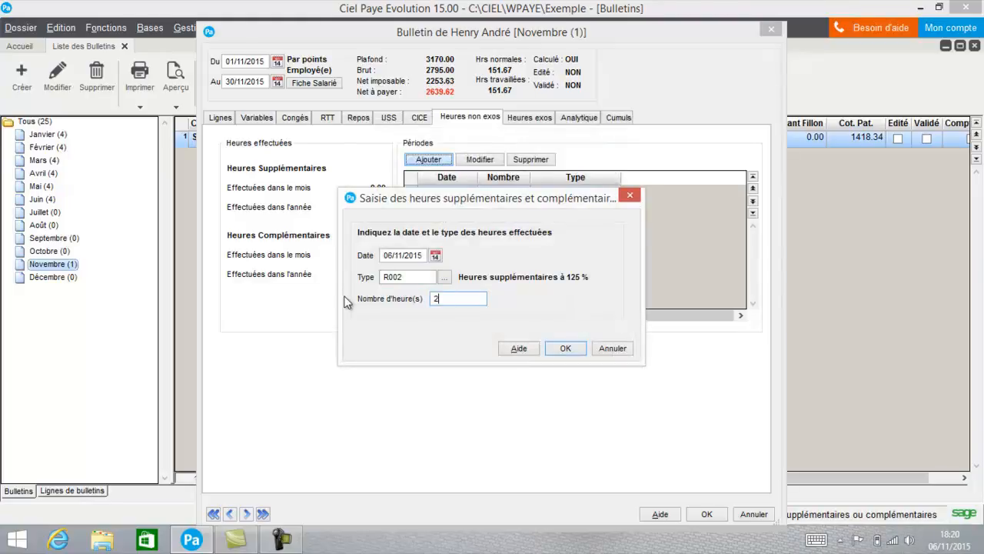
key("Tab")
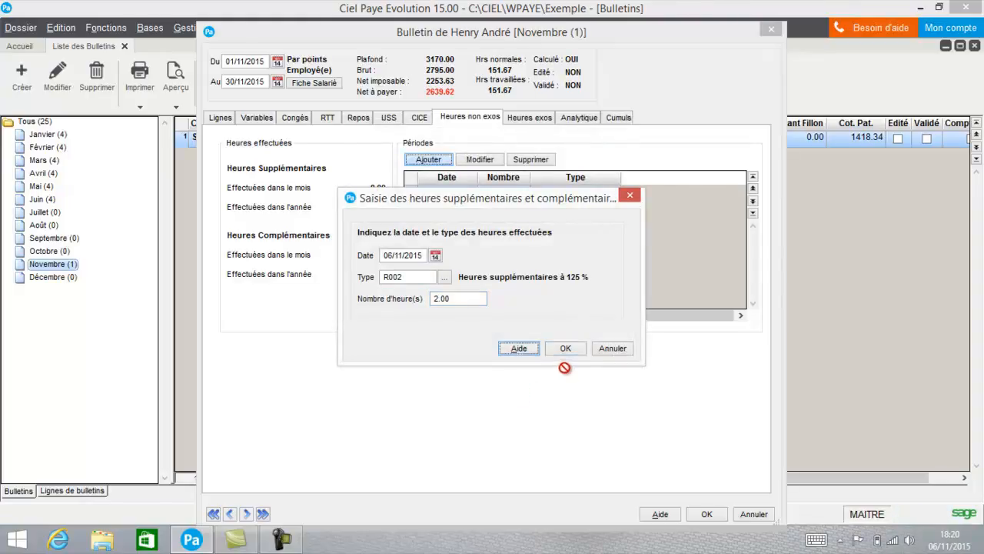
left_click(565, 348)
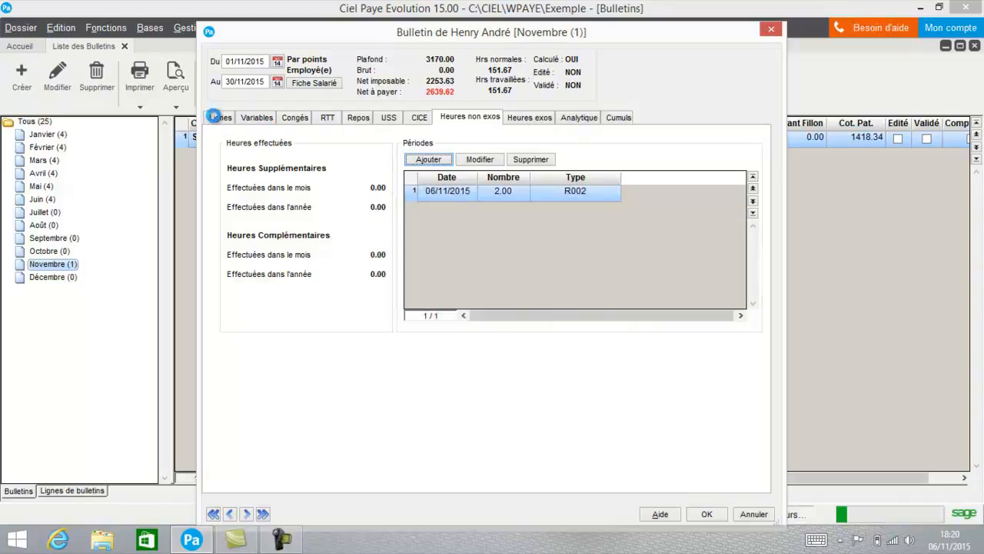
Step: Move the R002 overtime line up in the payslip lines to sit directly below R120 Prime exceptionnelle
left_click(219, 117)
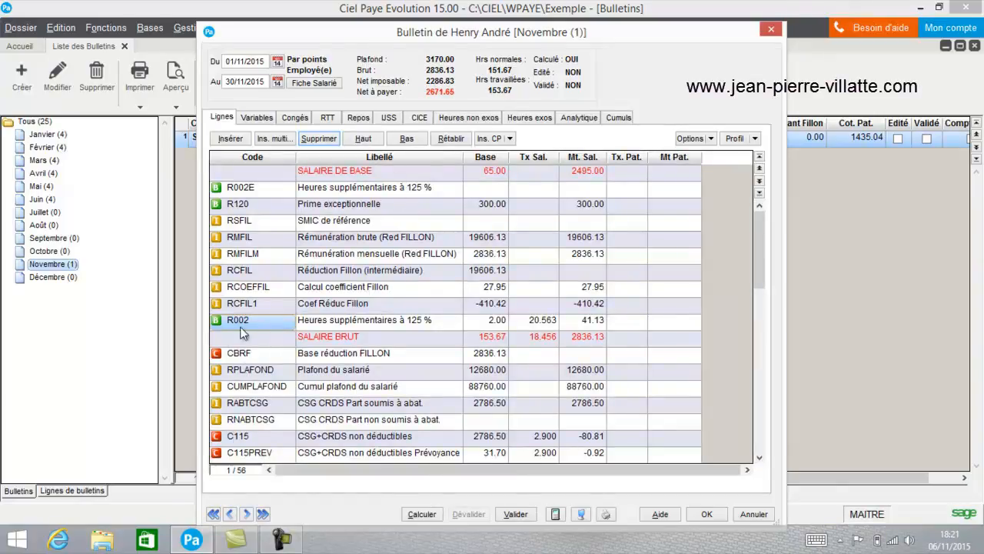
left_click(362, 140)
left_click(364, 140)
left_click(364, 139)
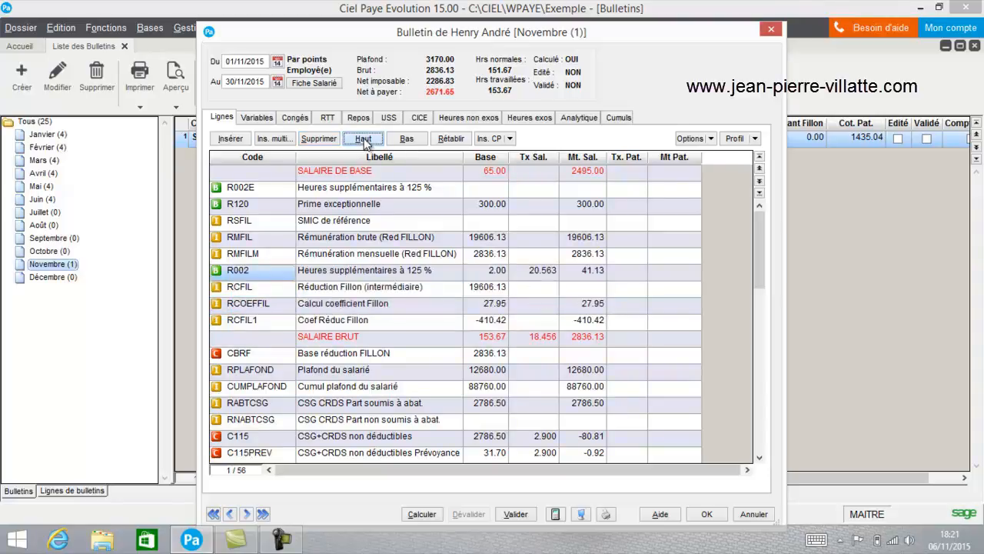
left_click(364, 140)
left_click(364, 140)
left_click(364, 140)
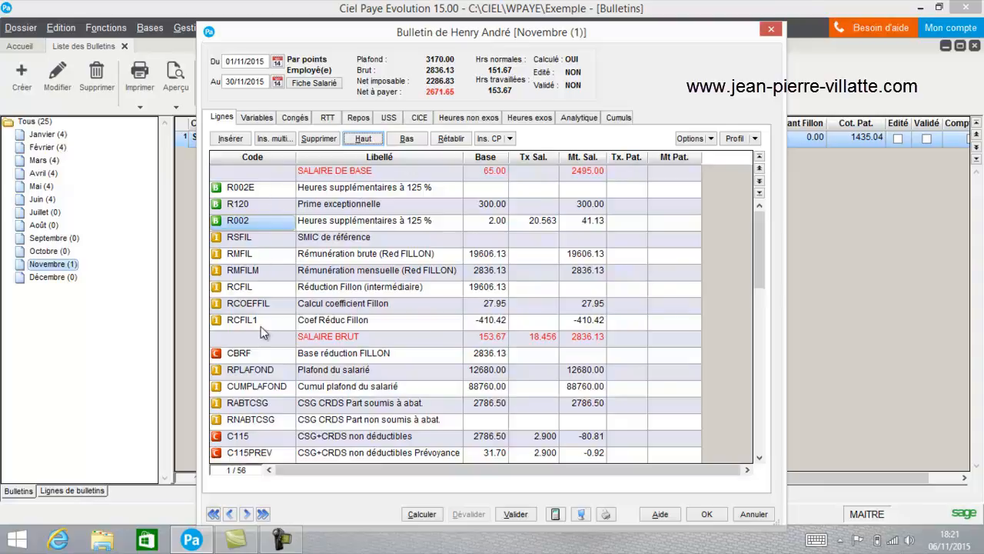
Step: Review the payslip's exempt and non-exempt hours, analytical distribution (Analytique) and cumulative totals (Cumuls)
left_click(528, 117)
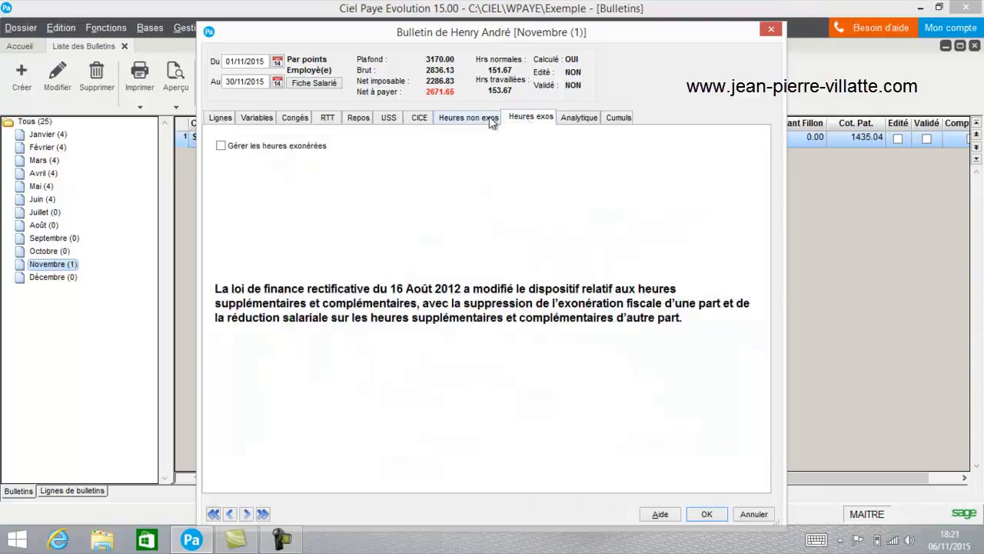
left_click(489, 118)
left_click(579, 117)
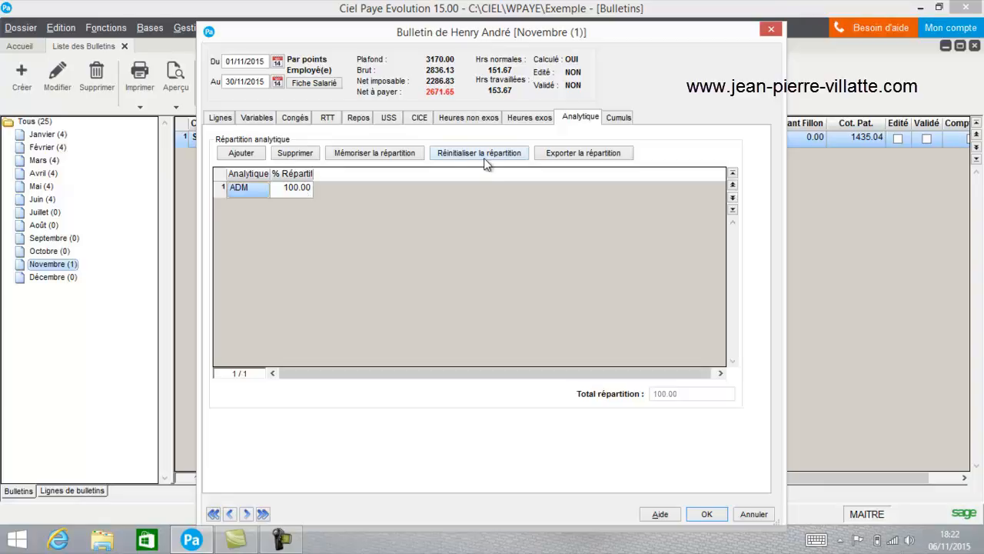
left_click(618, 118)
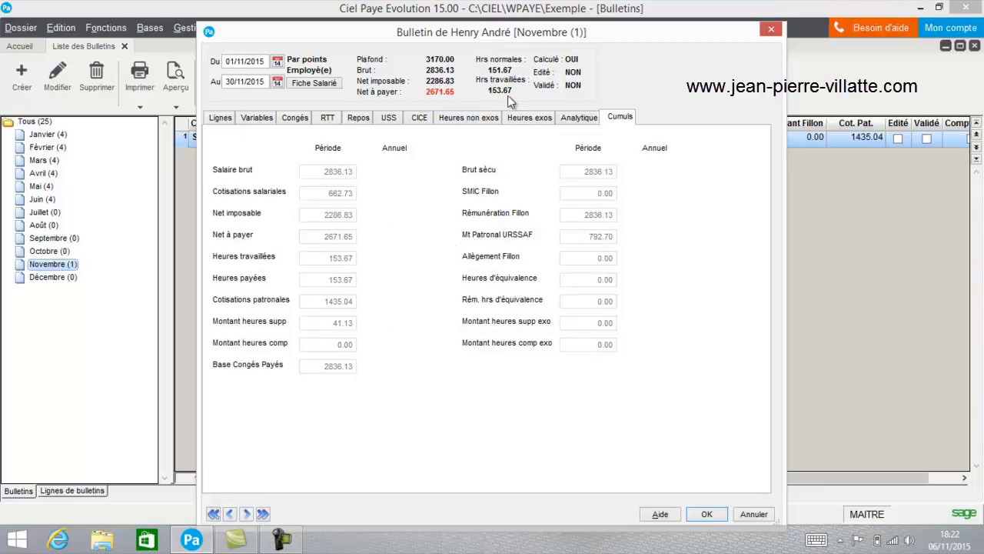
Step: Insert an empty line above R120 Prime exceptionnelle in the payslip lines and delete it again
left_click(215, 123)
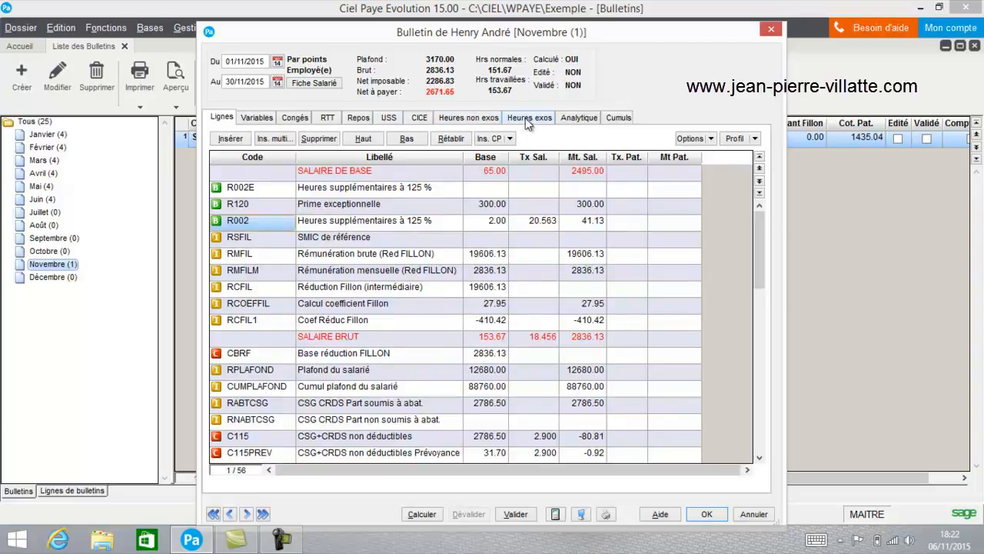
left_click(235, 208)
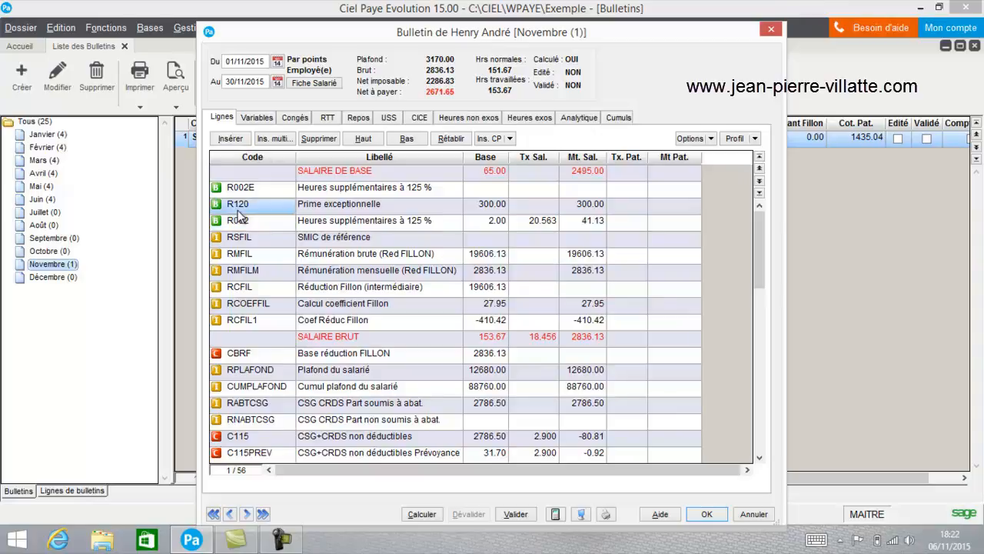
left_click(229, 139)
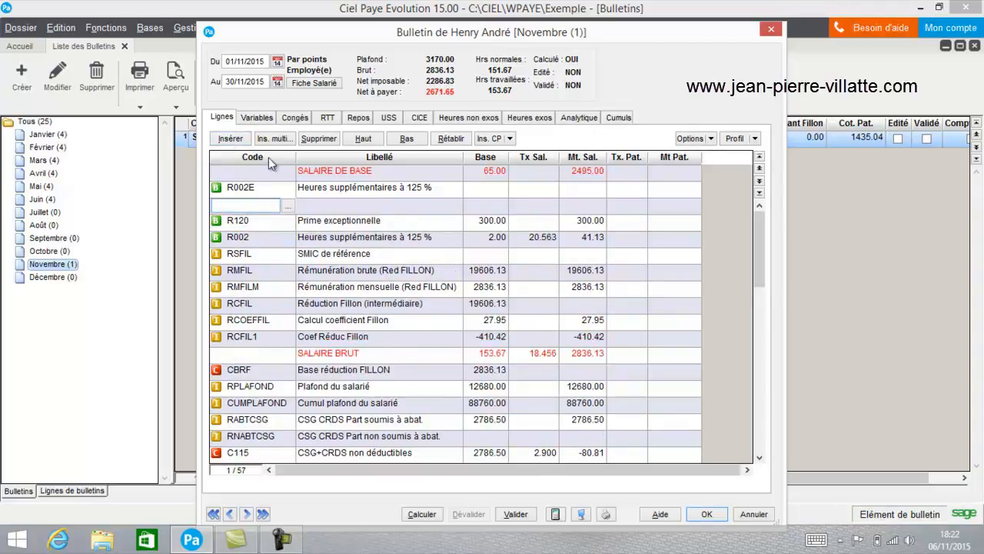
left_click(318, 138)
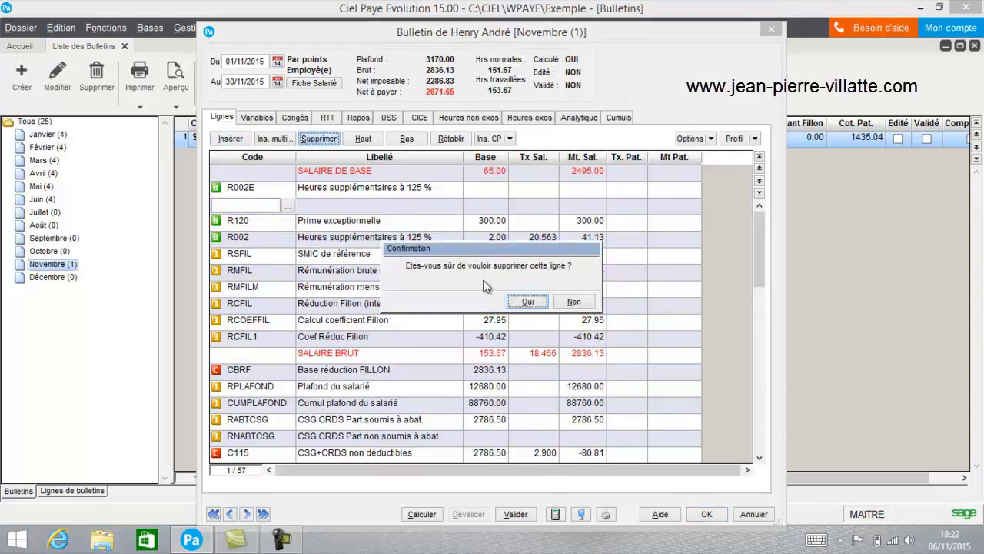
left_click(526, 301)
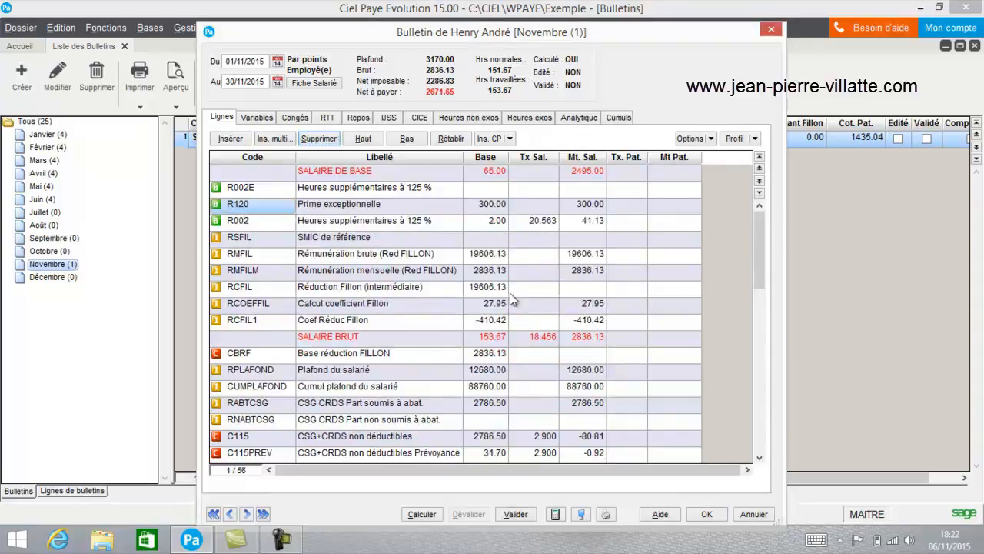
Step: Look over the elements offered for multiple insertion, the paid-leave (CP) rubric choices and the payslip's paid leave details
left_click(279, 139)
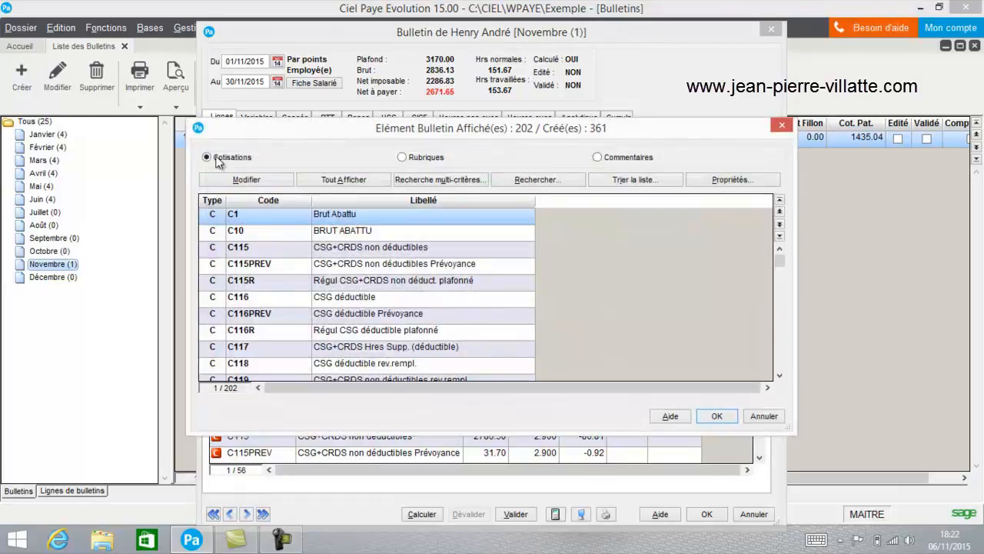
left_click(769, 419)
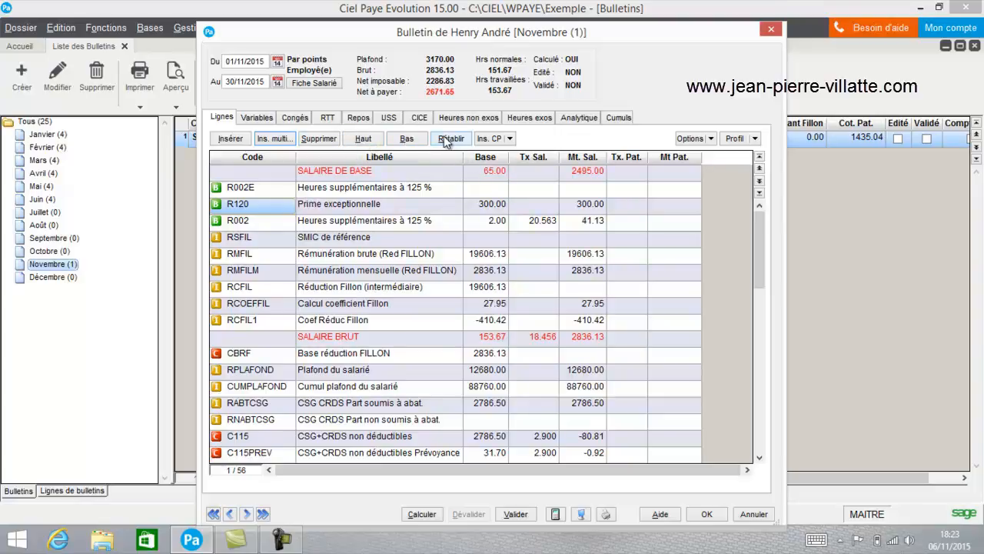
left_click(511, 139)
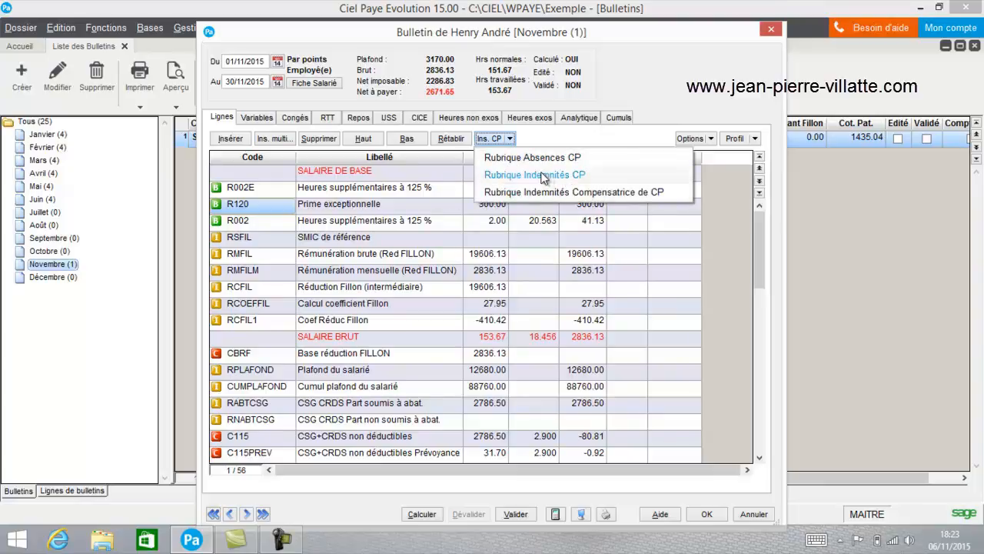
left_click(352, 208)
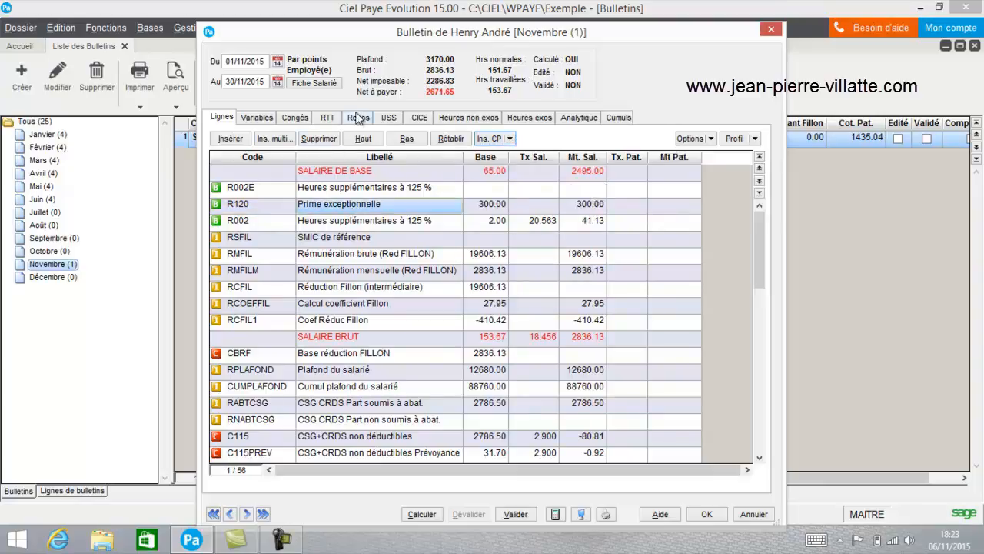
left_click(299, 119)
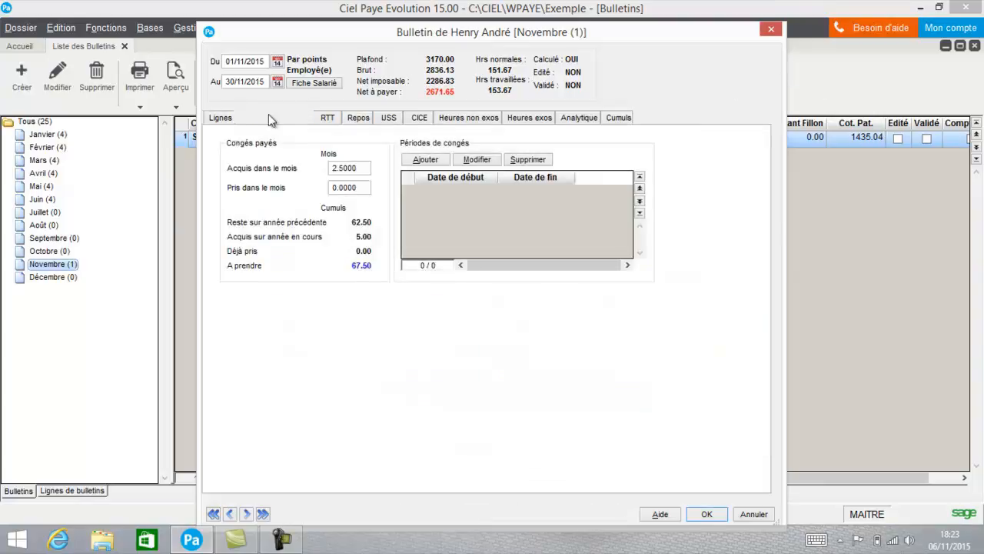
left_click(222, 119)
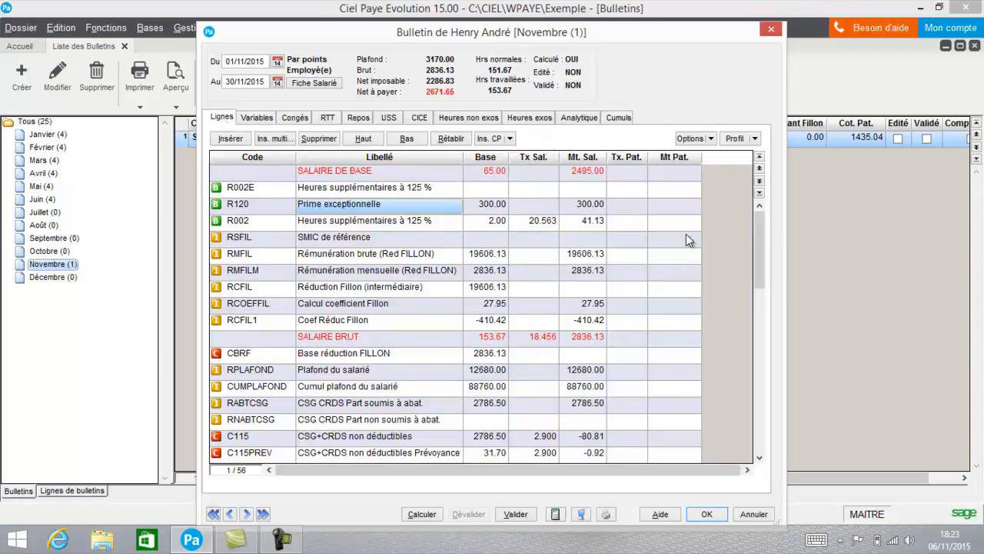
Step: Review the period displayed on the payslip, the available payment methods and the payment date
left_click(711, 139)
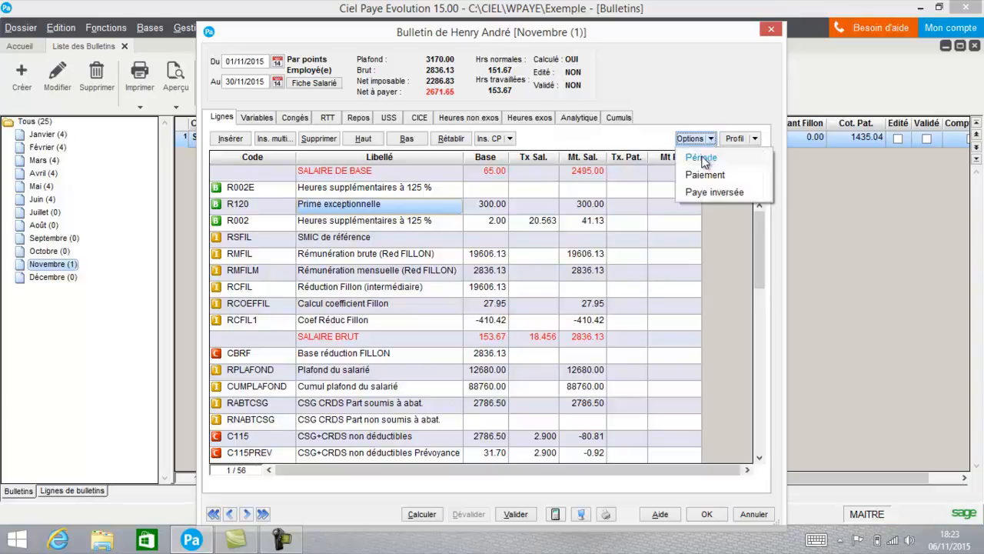
left_click(701, 157)
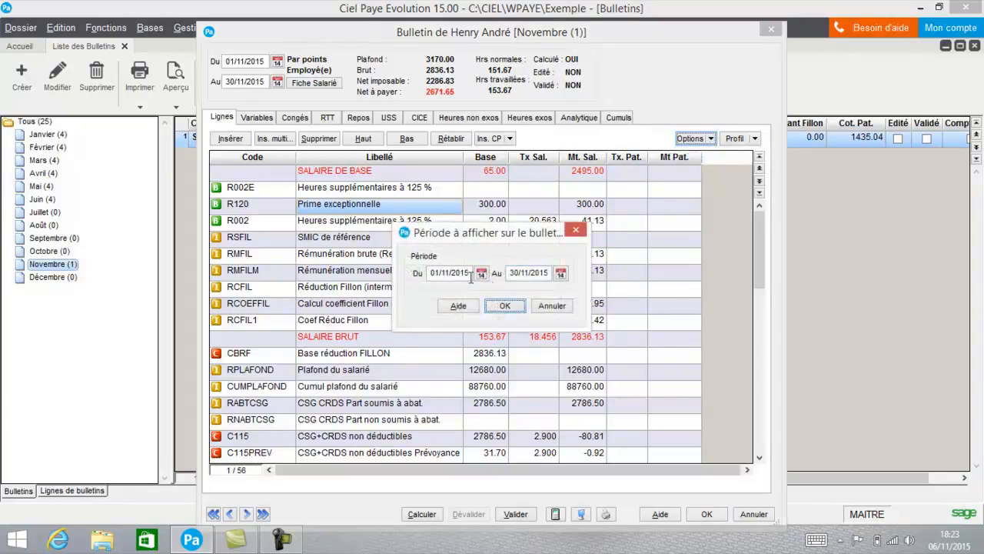
left_click(550, 305)
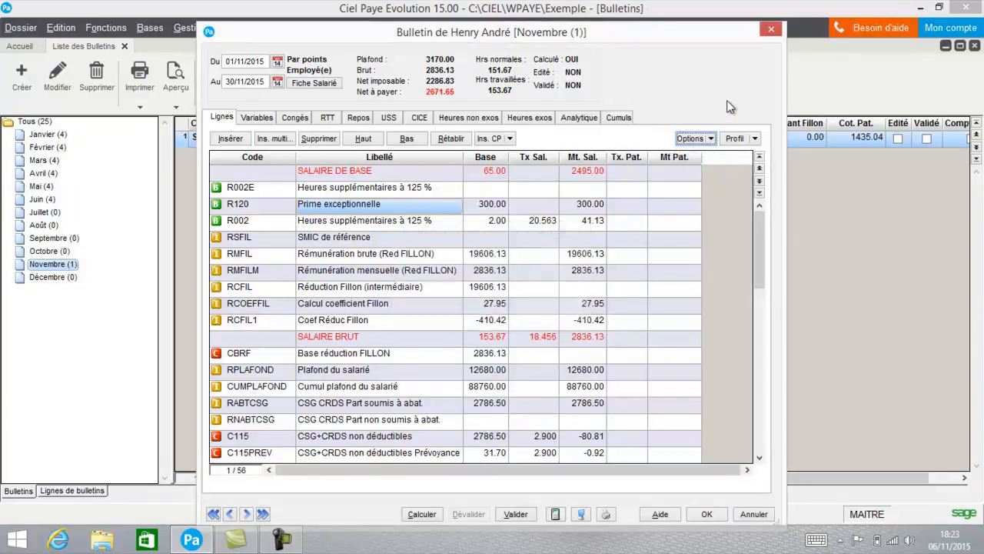
left_click(711, 139)
left_click(705, 174)
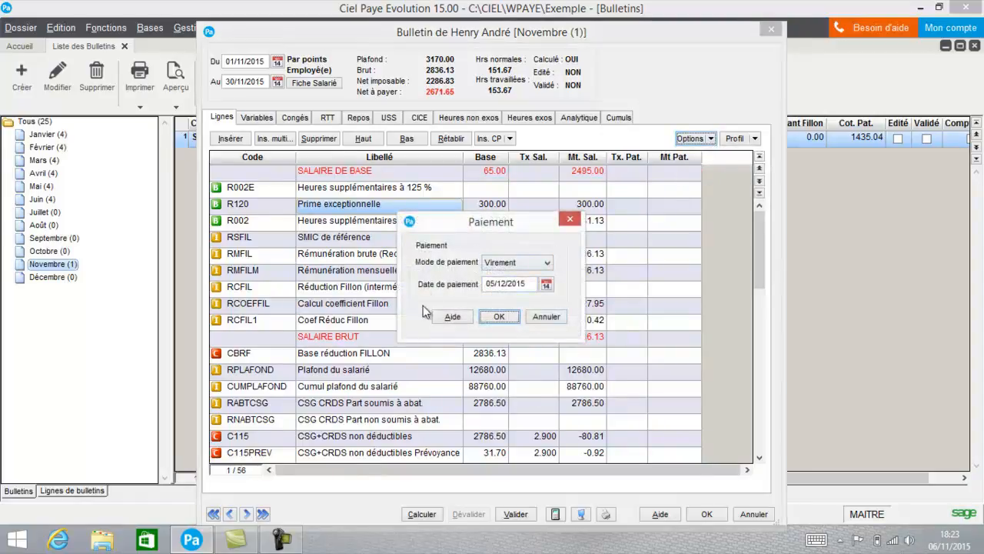
left_click(514, 262)
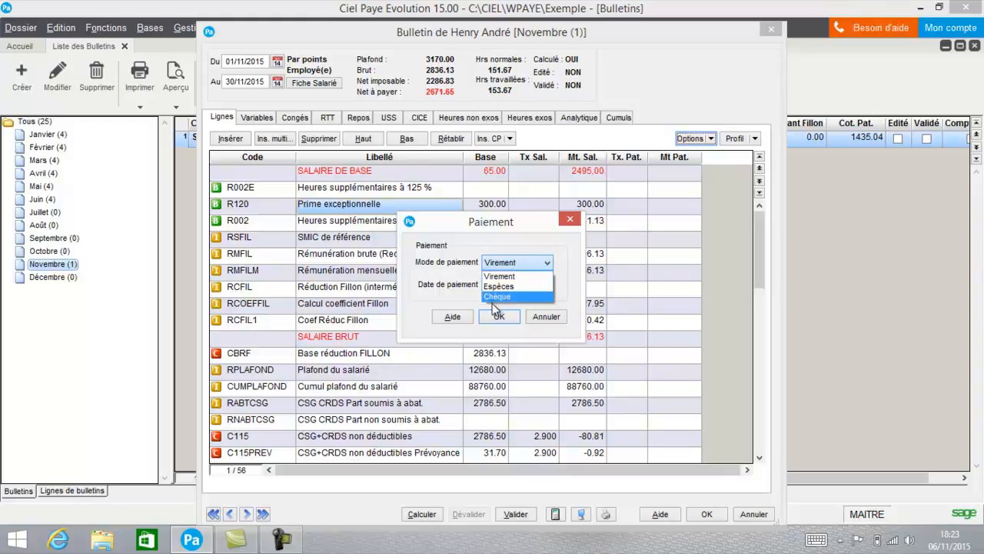
left_click(554, 320)
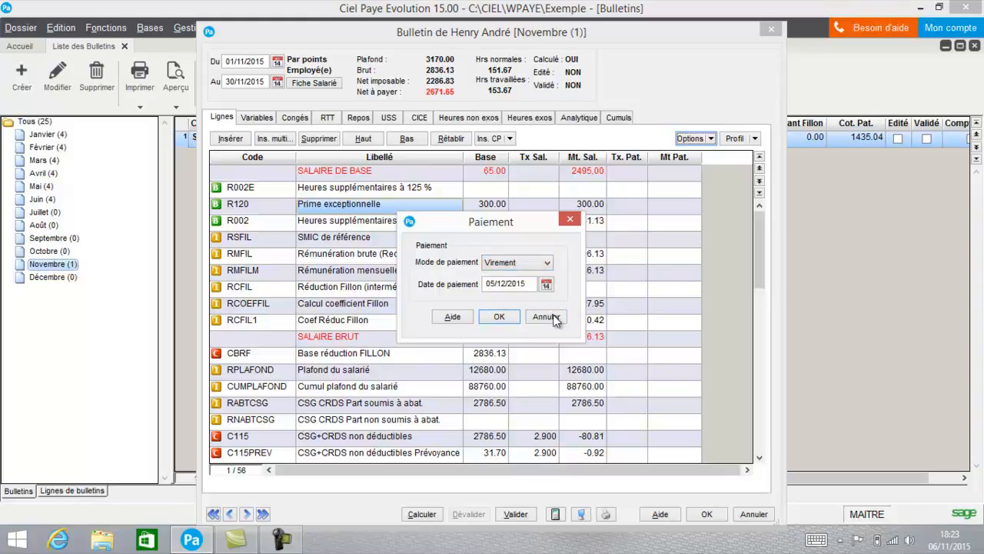
left_click(553, 315)
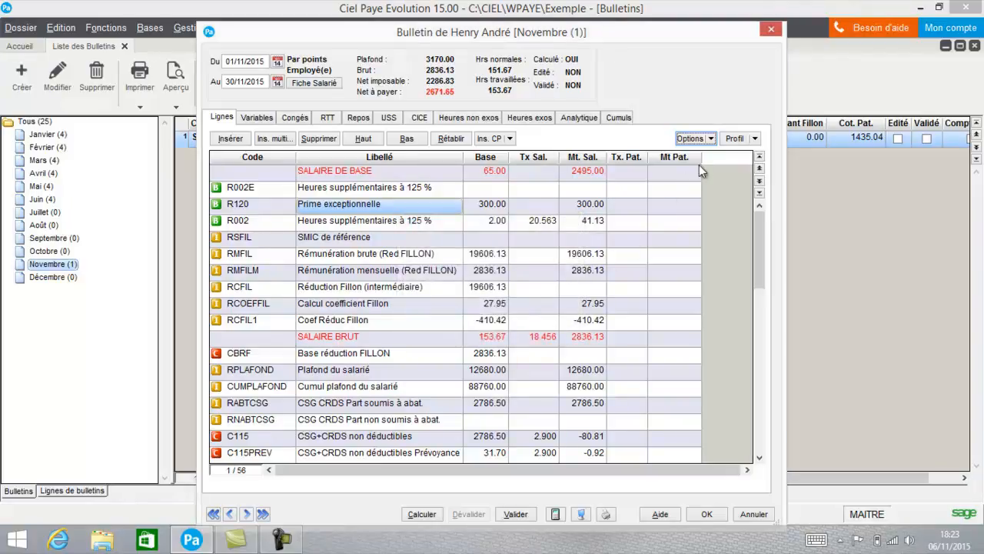
Step: Run the reverse payroll calculation (Paye inversée) on the payslip with a desired net pay of 2600
left_click(695, 139)
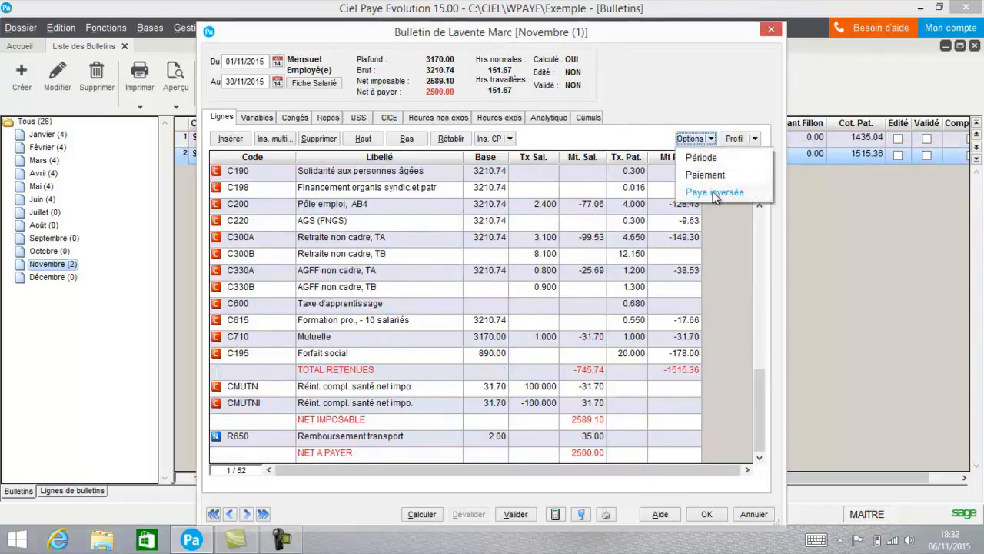
left_click(715, 193)
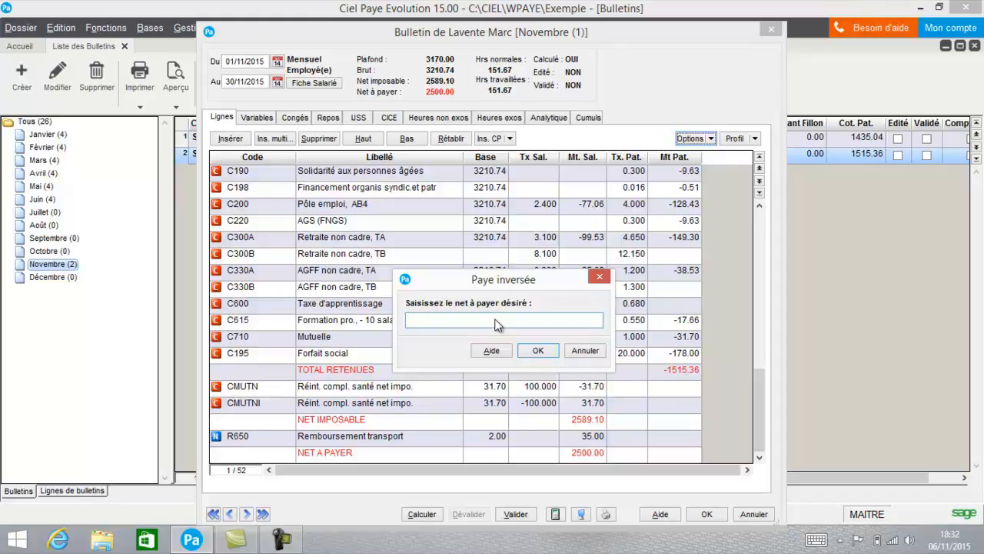
type("2600")
left_click(541, 350)
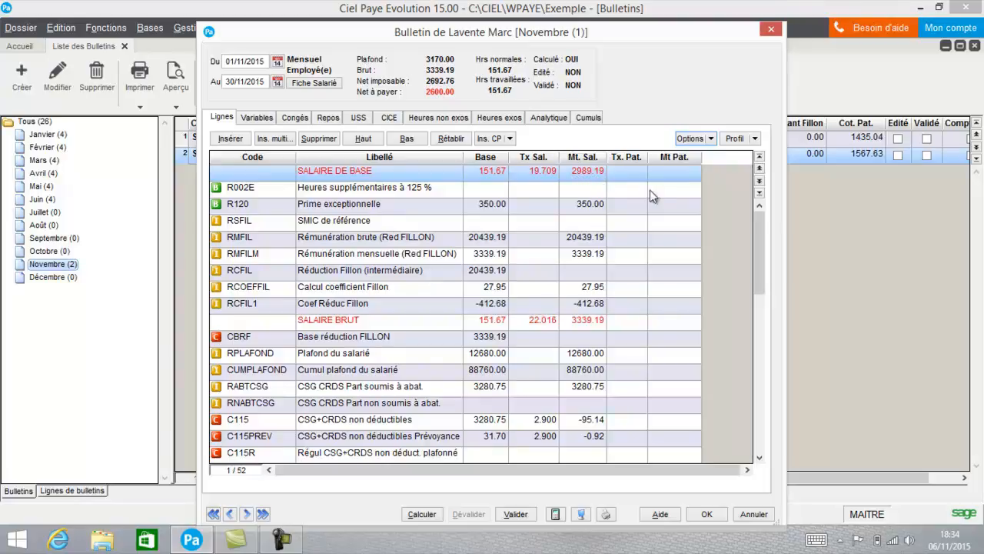
Step: Call up the NONCADRE (Salarié non cadre) profile for the open November payslip
left_click(755, 139)
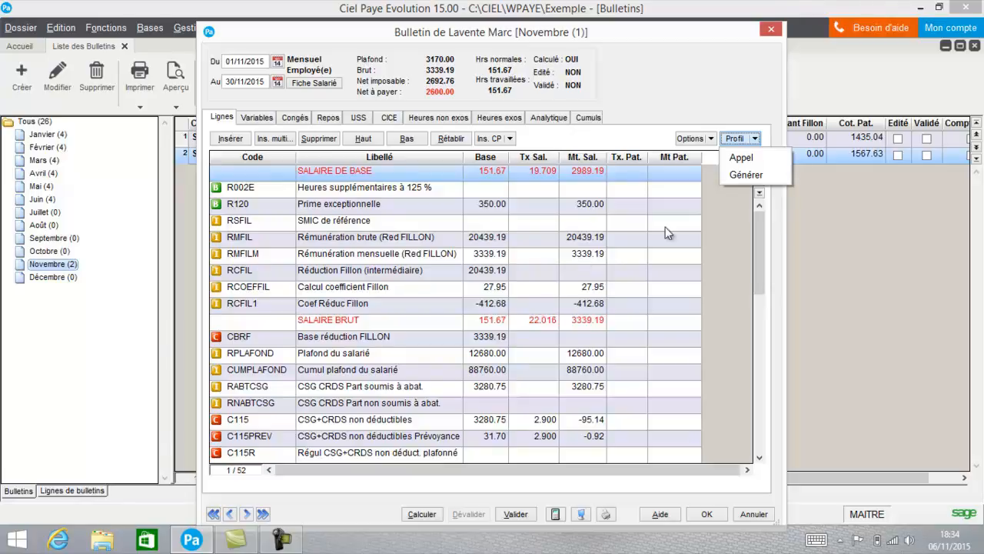
left_click(741, 158)
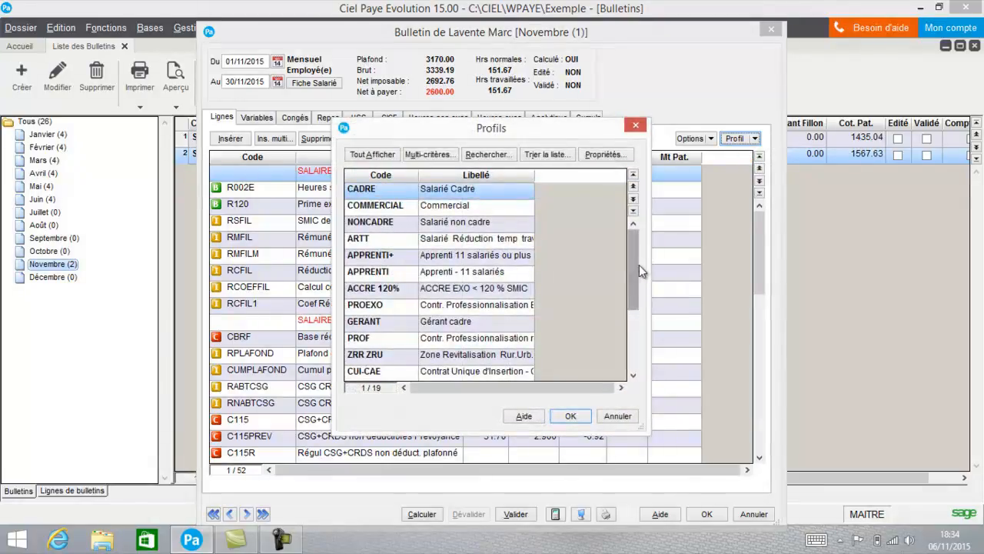
left_click(471, 228)
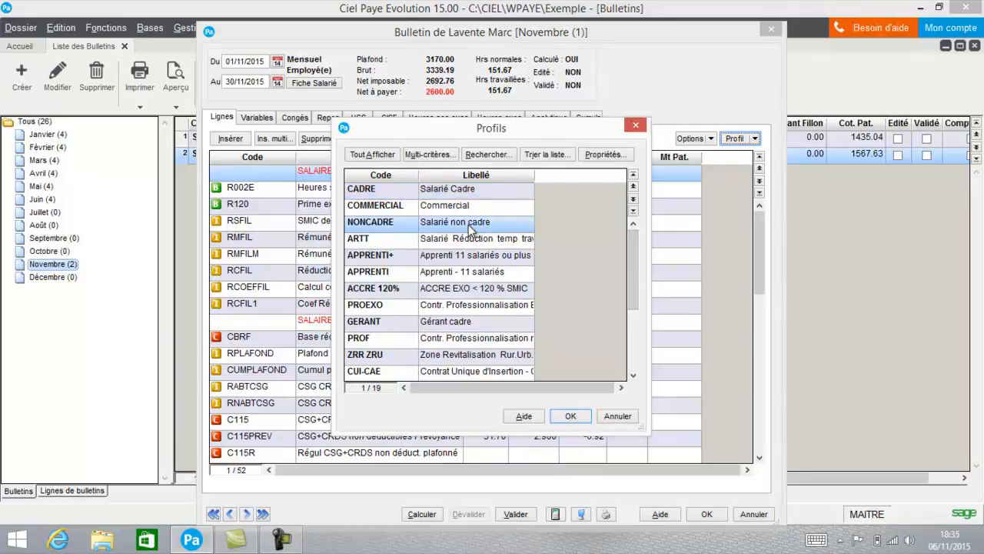
left_click(572, 417)
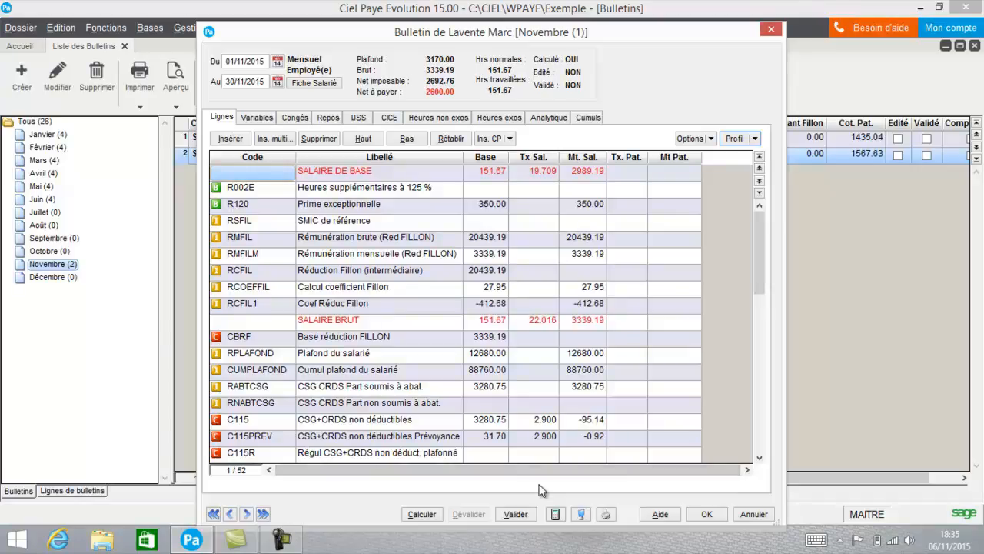
Step: Preview the payslip in the Papier Blanc format down to its net pay line, and save the payslip
left_click(583, 515)
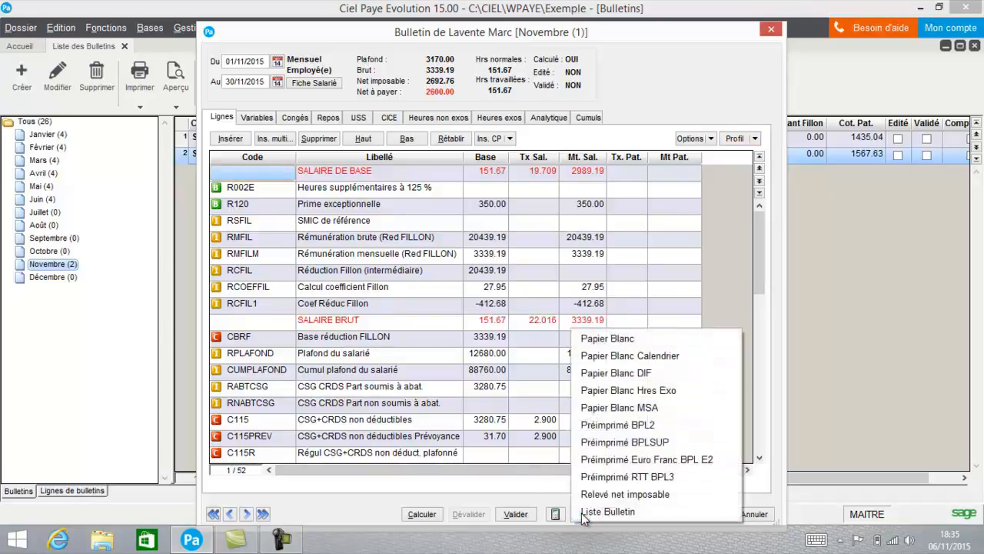
left_click(586, 339)
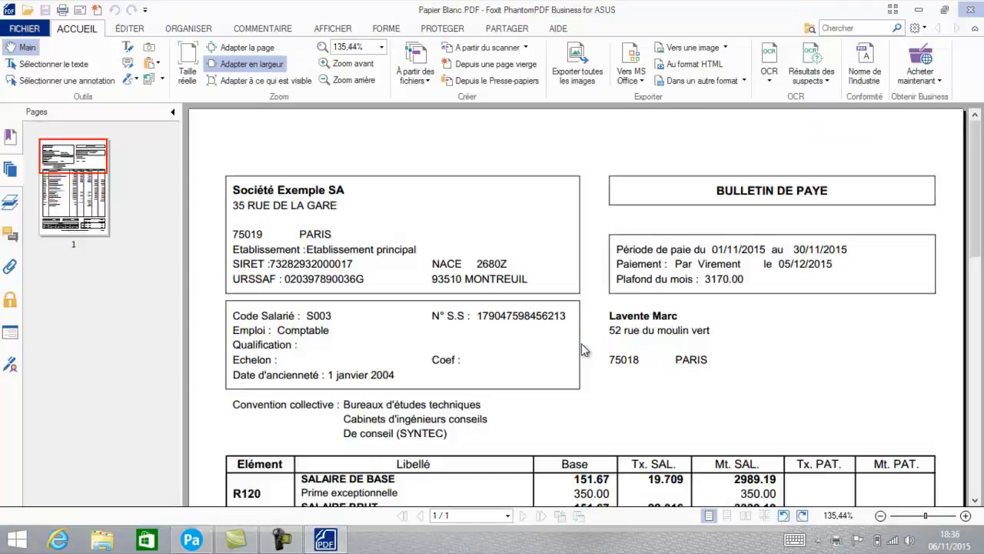
left_click_drag(975, 190, 981, 321)
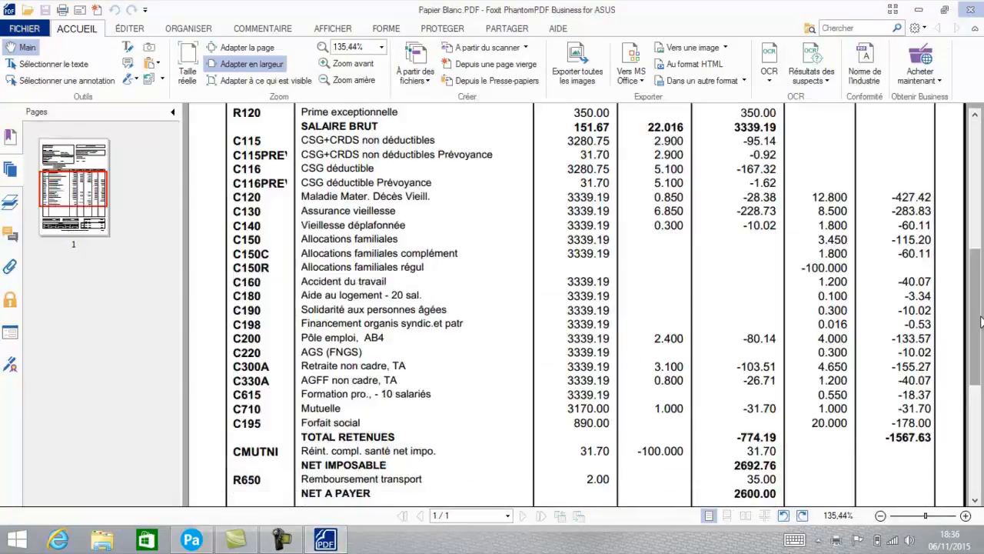
left_click(972, 18)
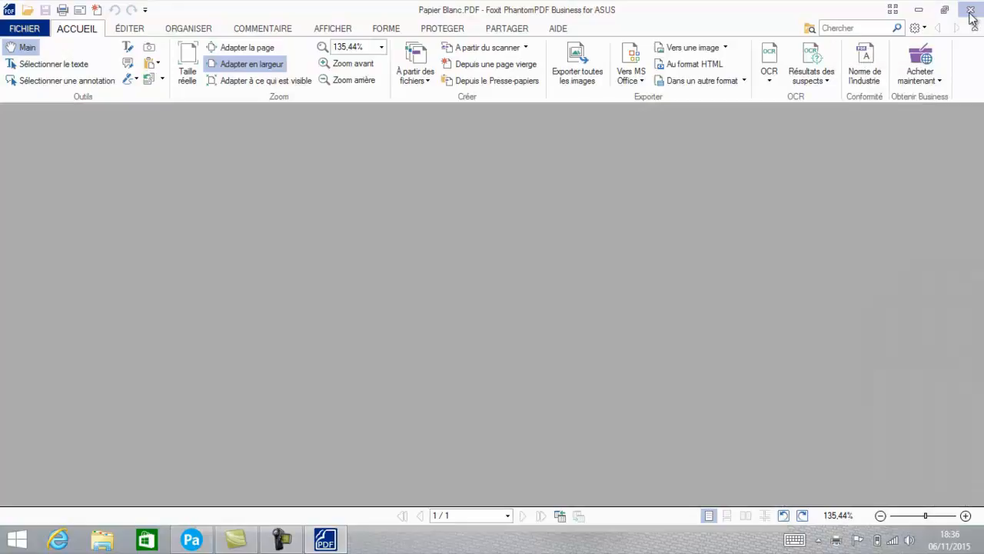
left_click(971, 11)
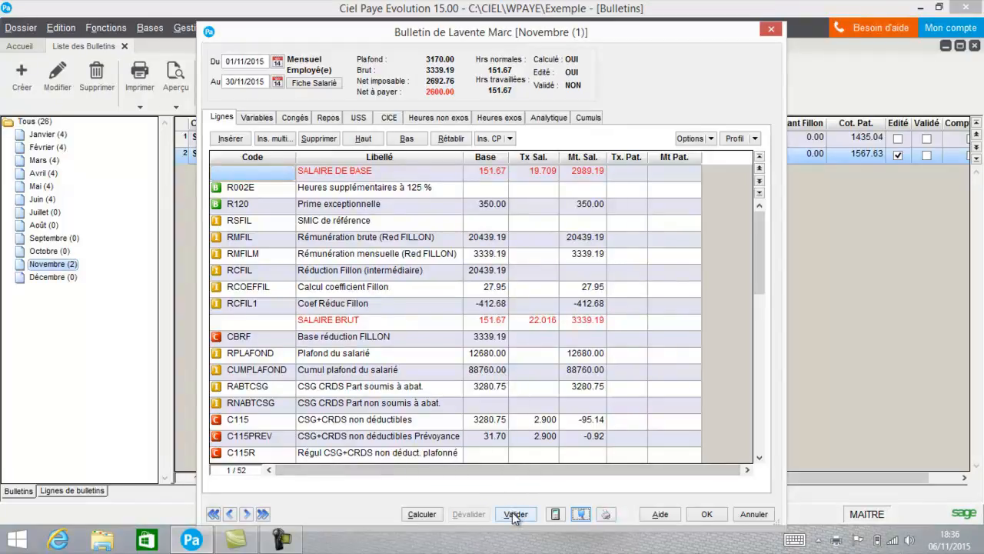
left_click(707, 513)
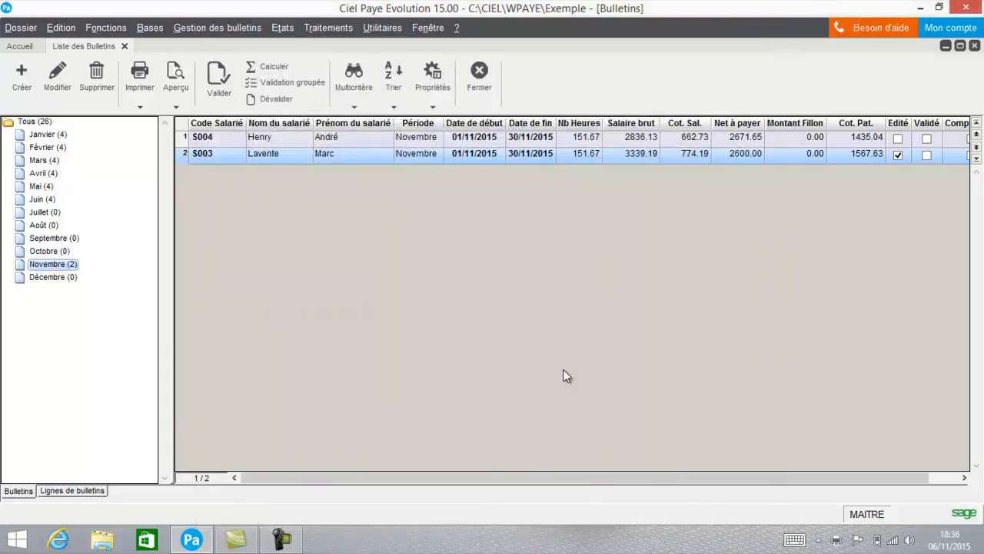